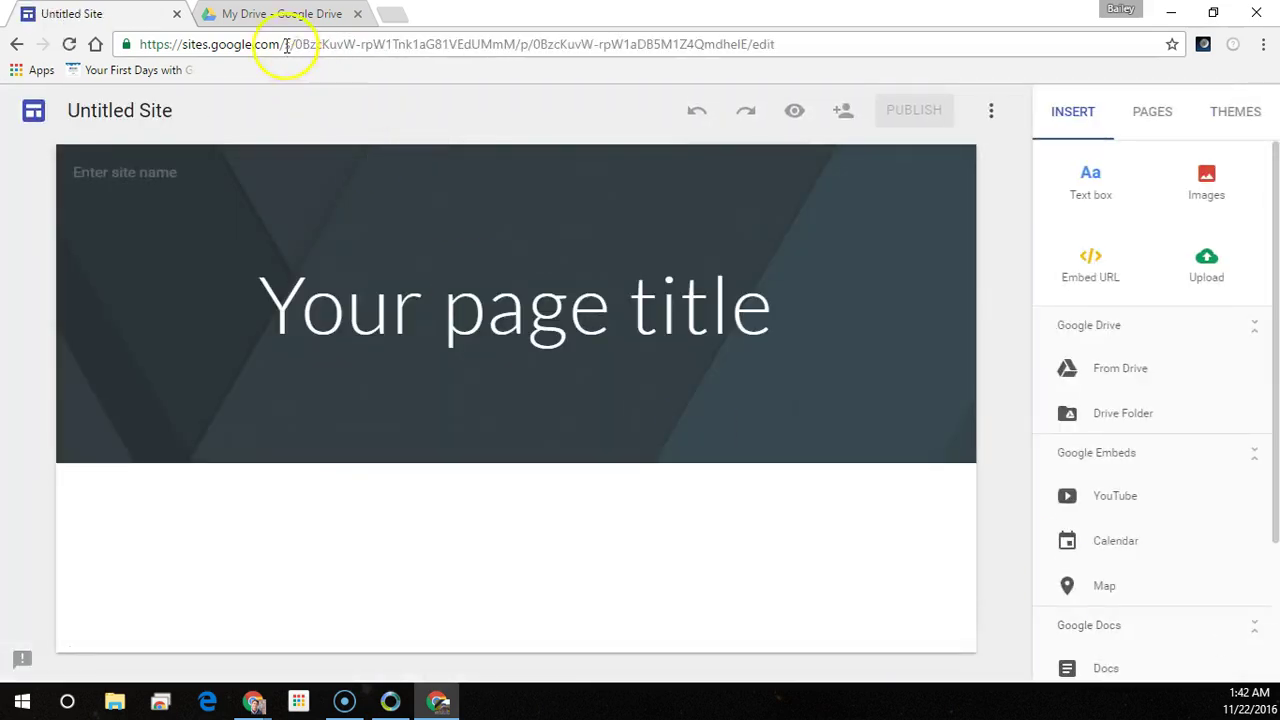
# - Switch to Google Drive and create a new Google Sites site from there
pyautogui.click(256, 22)
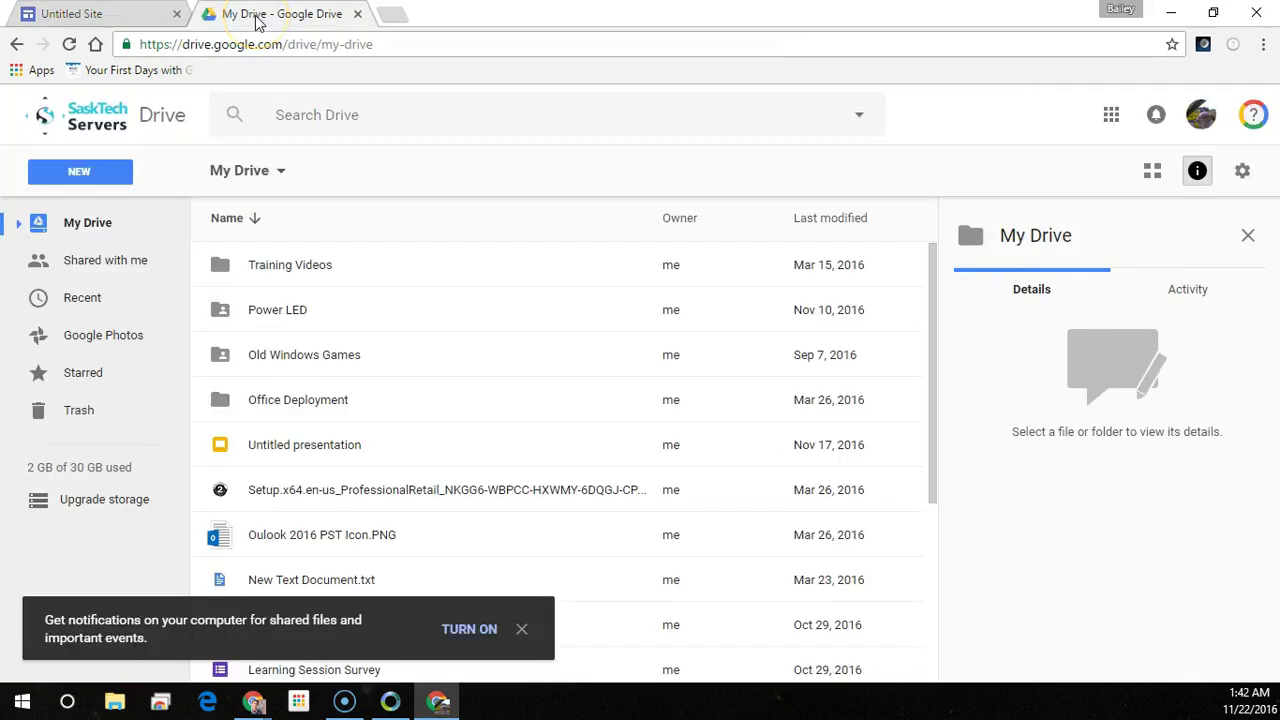
pyautogui.click(80, 176)
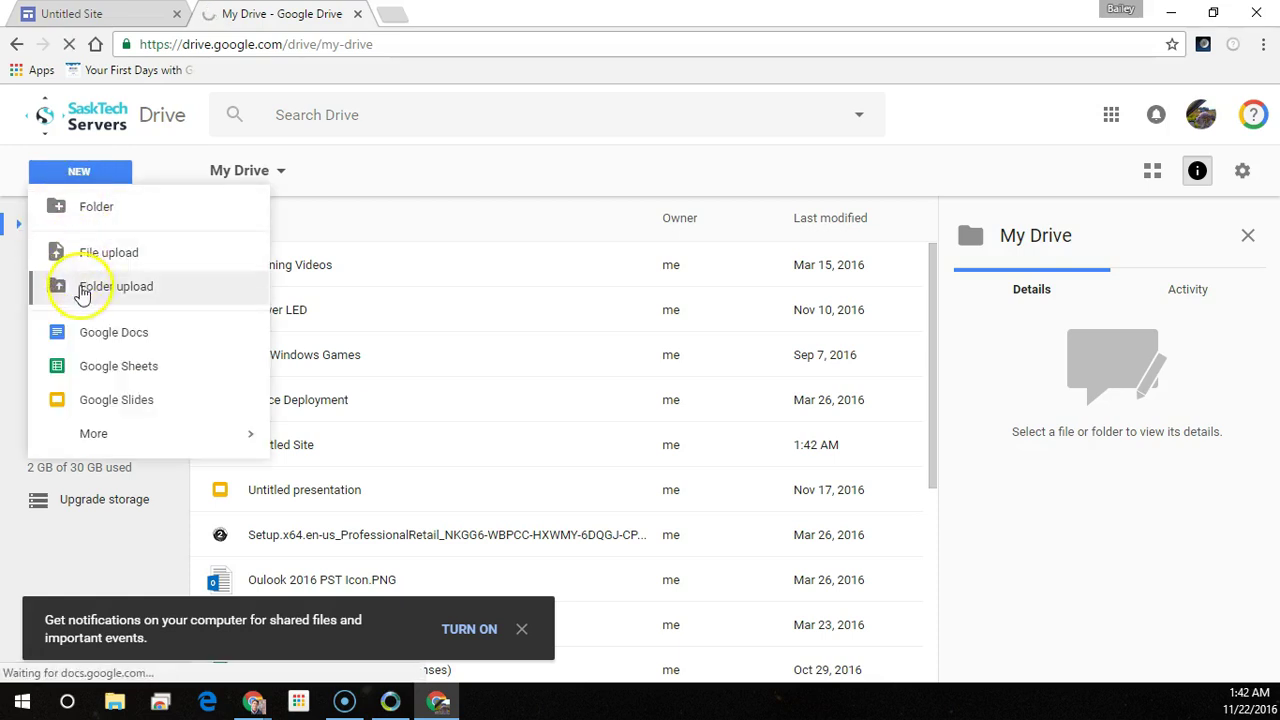
pyautogui.moveTo(103, 435)
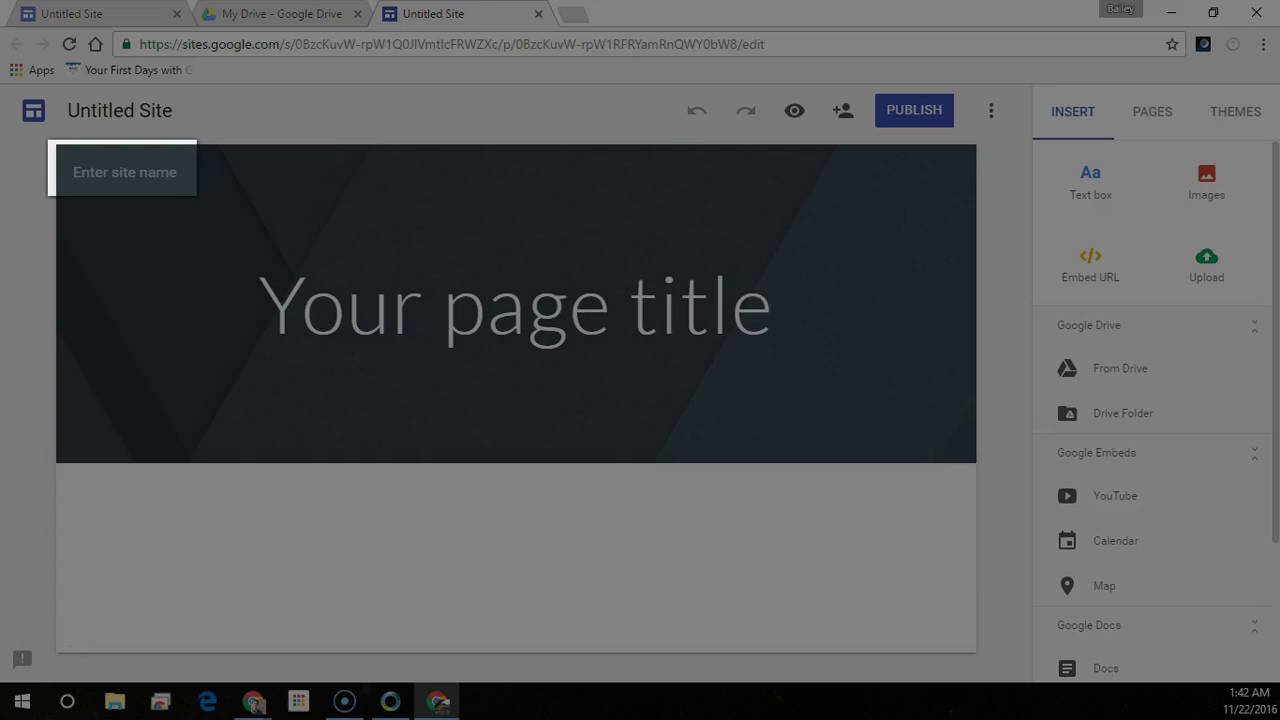
pyautogui.click(317, 621)
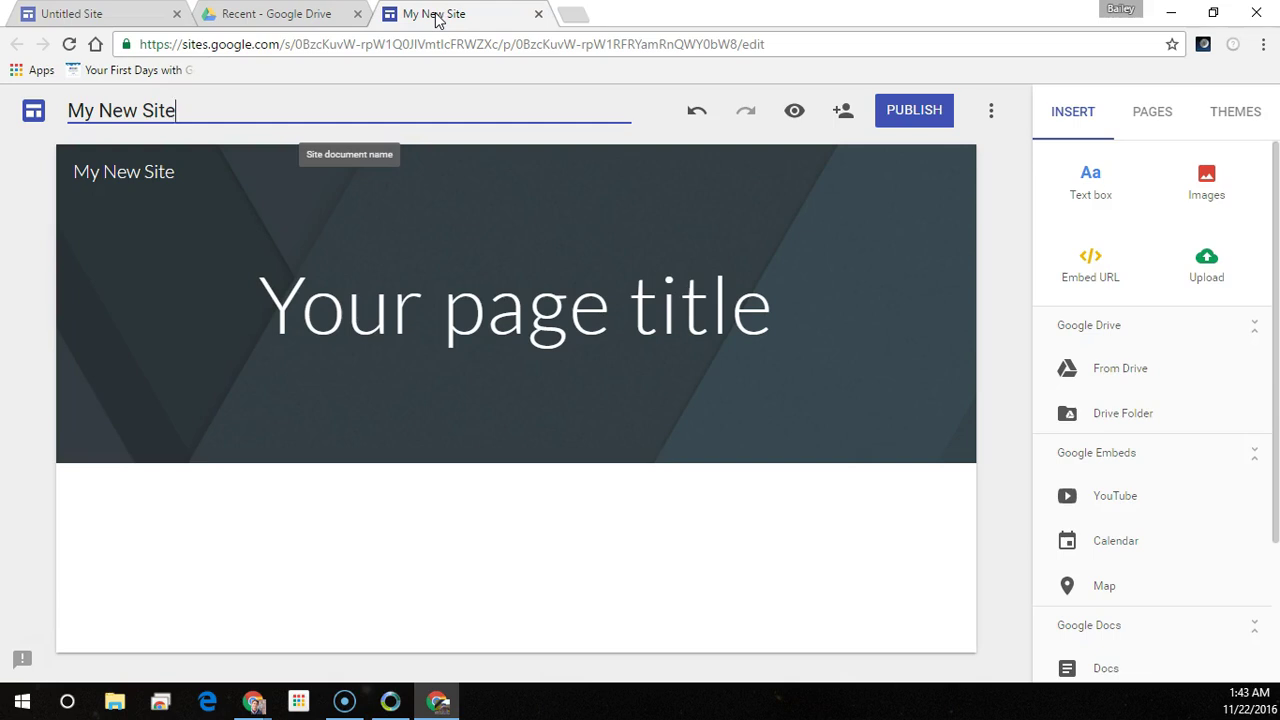
# - Examine the sources offered for the header image: Upload, By URL, Search, Your albums and Google Drive, and return to the Gallery
pyautogui.moveTo(300, 380)
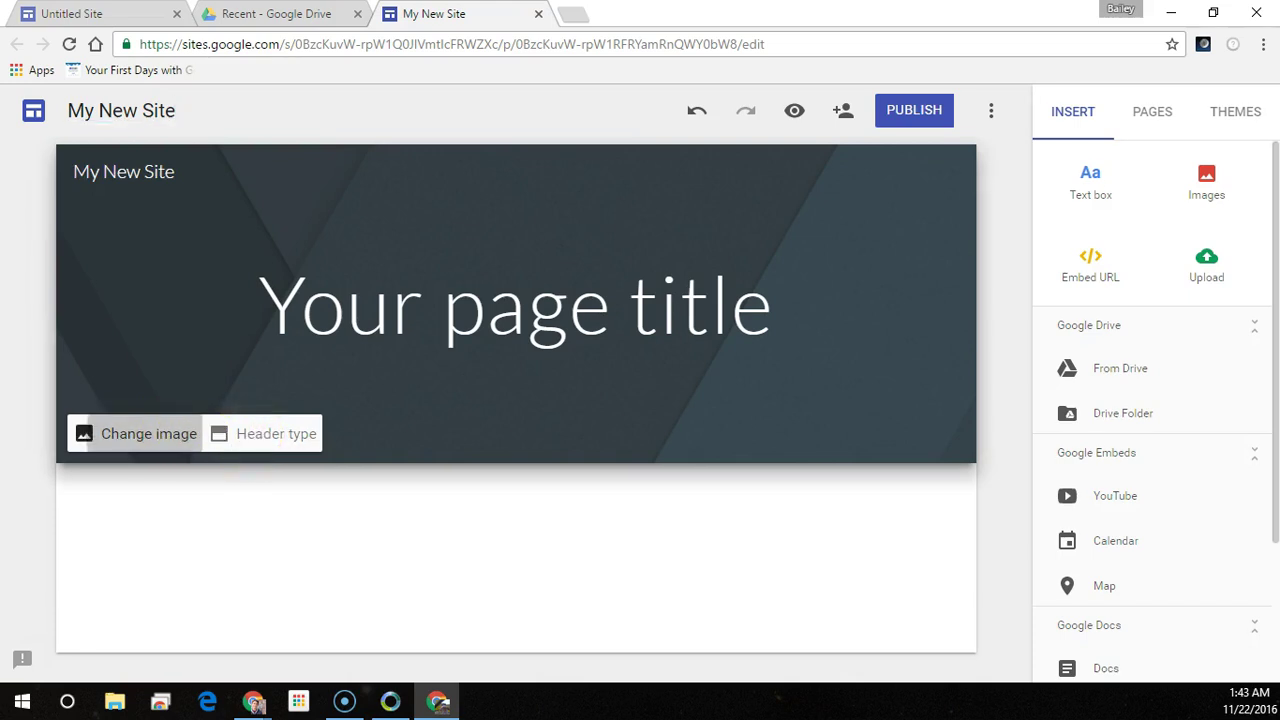
pyautogui.click(160, 438)
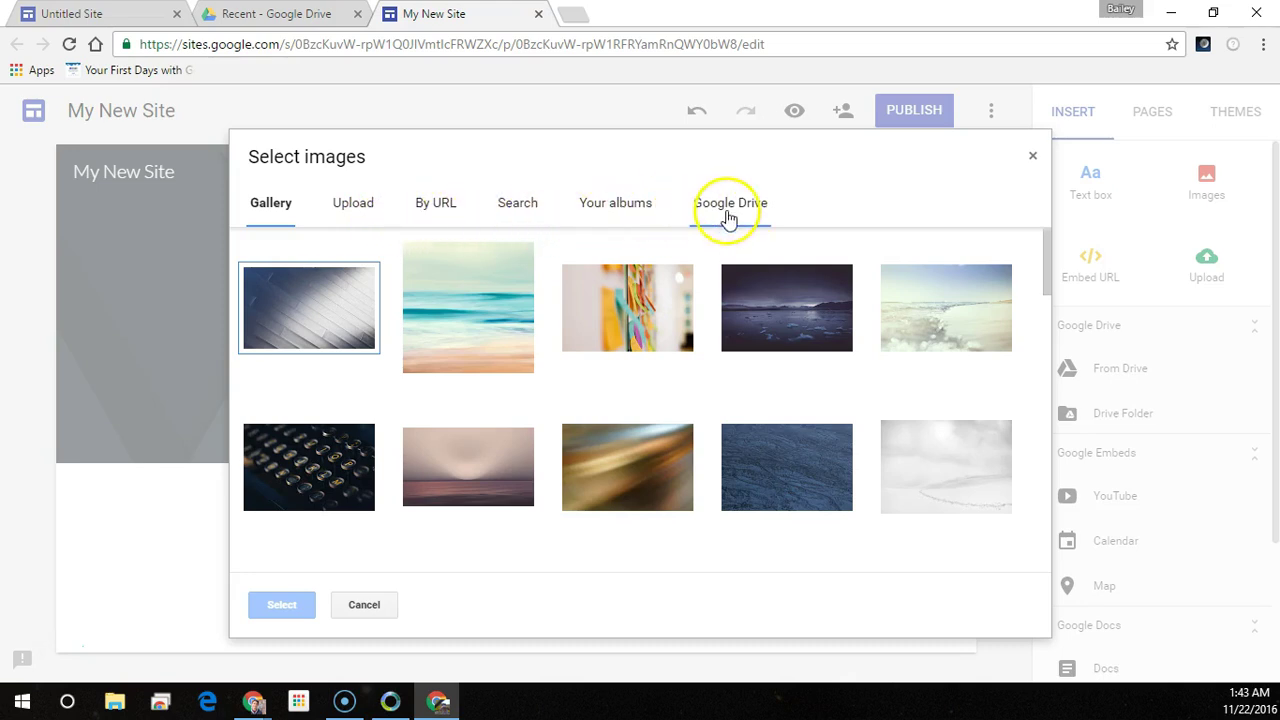
pyautogui.click(348, 210)
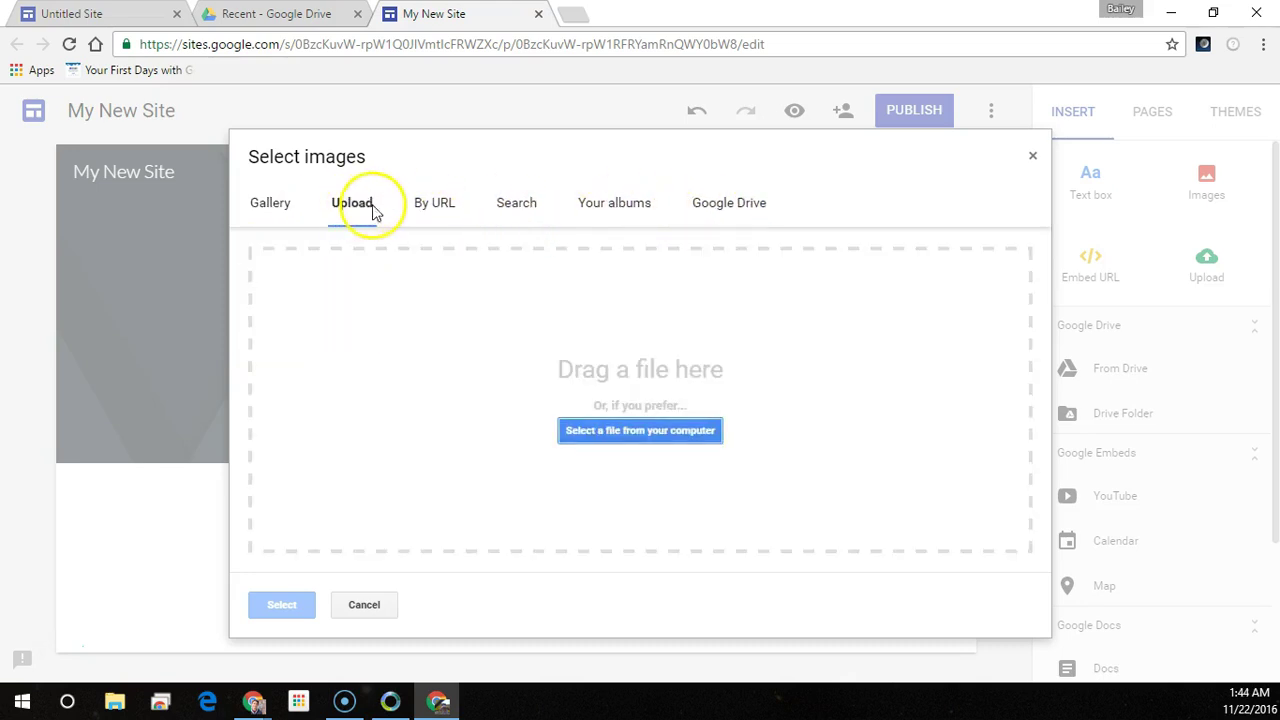
pyautogui.click(434, 210)
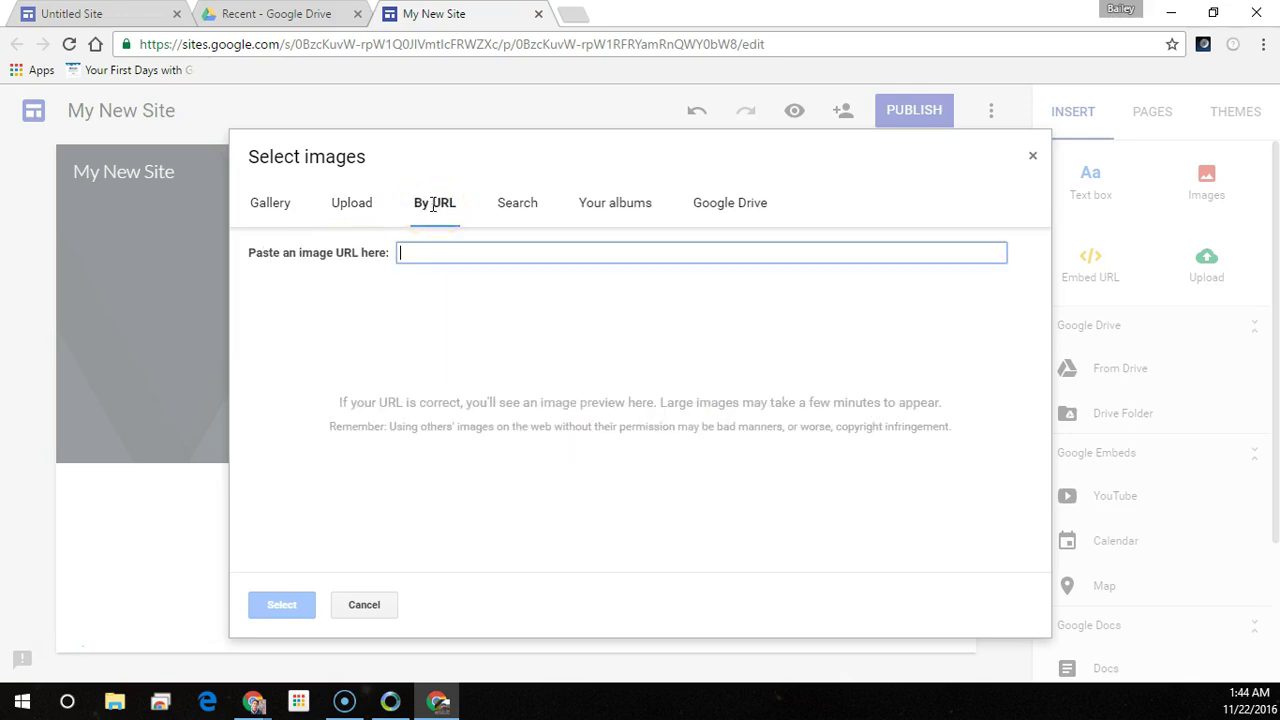
pyautogui.click(505, 208)
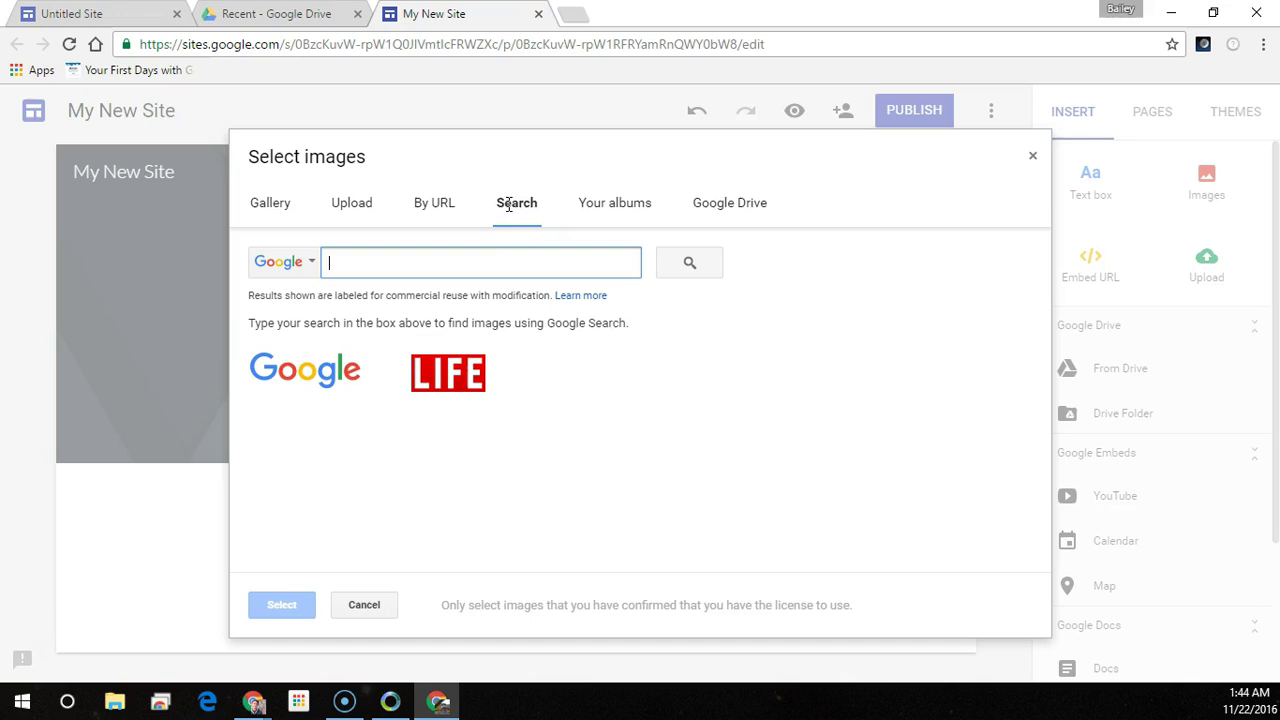
pyautogui.click(597, 212)
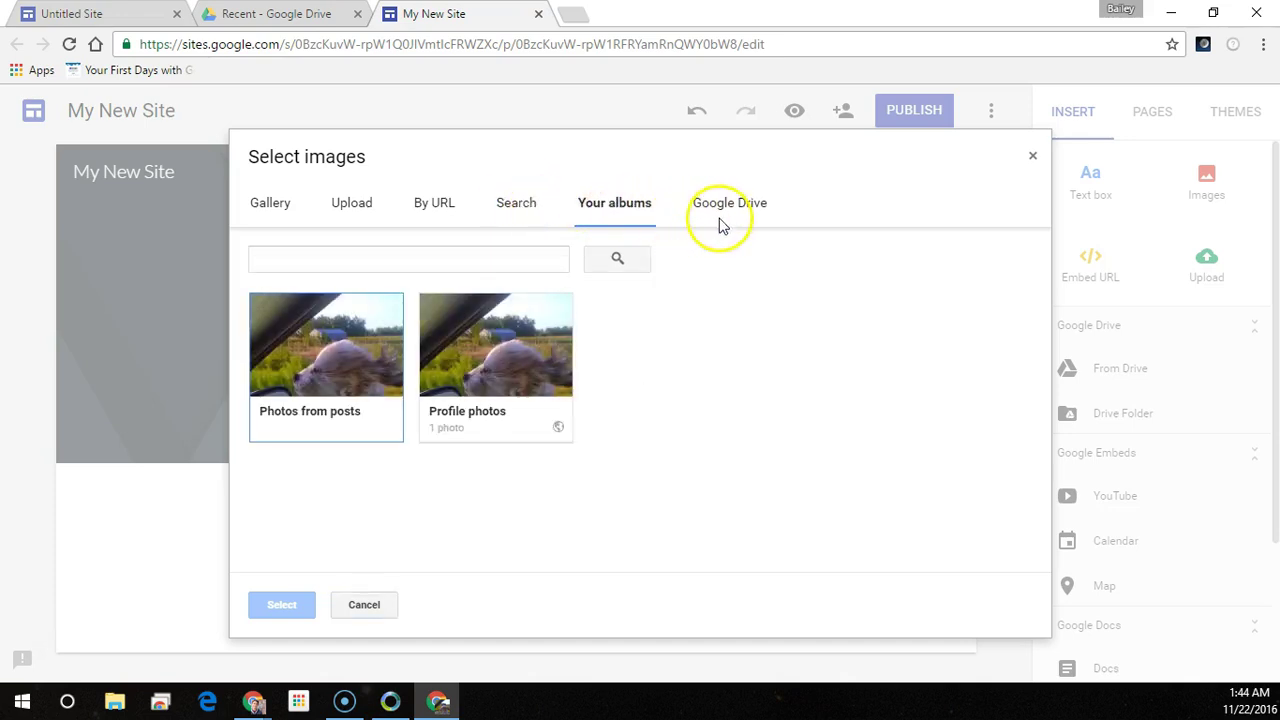
pyautogui.click(753, 218)
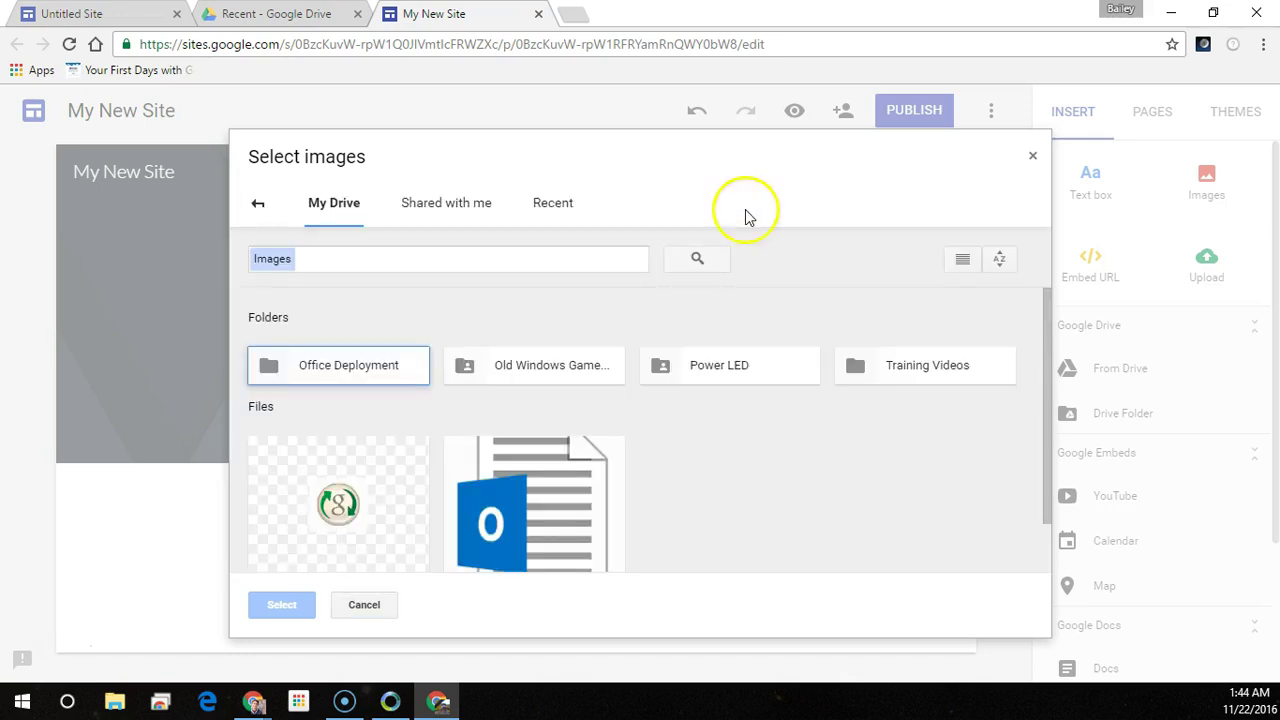
pyautogui.click(258, 204)
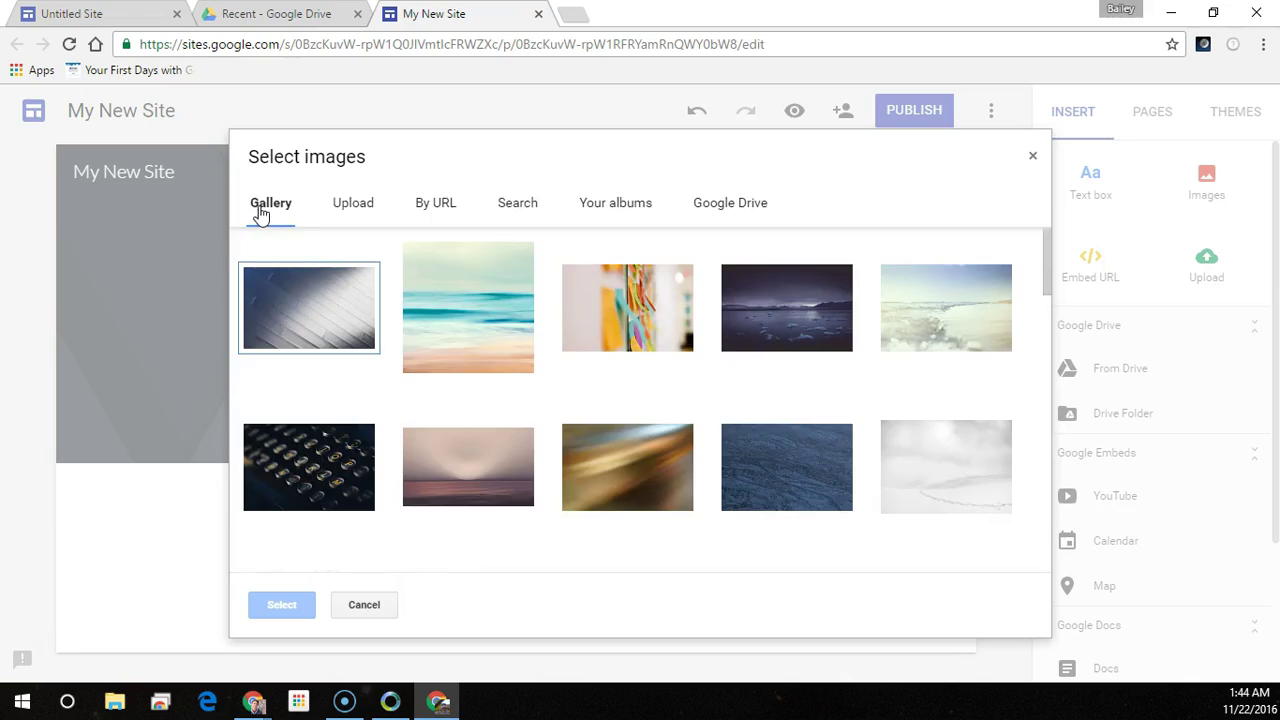
# - Apply the turquoise seascape from the gallery as the header image and reset the header to its default image
pyautogui.click(274, 279)
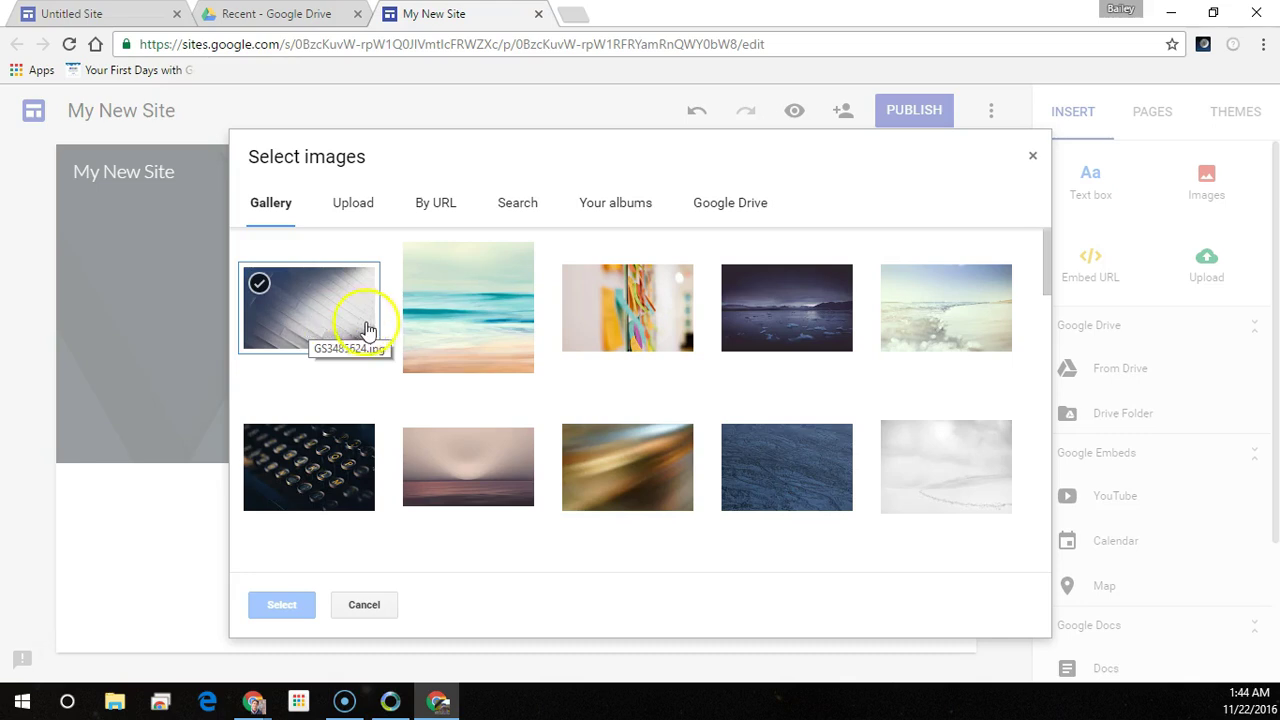
pyautogui.click(449, 336)
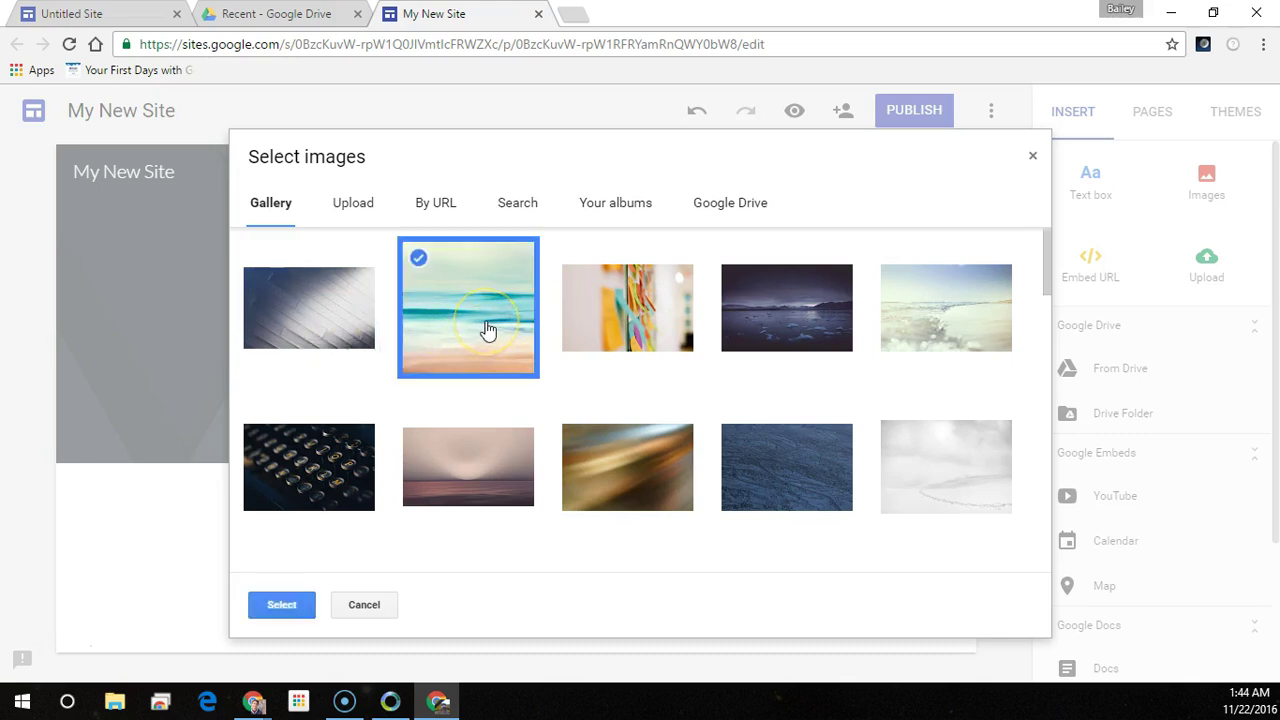
pyautogui.click(445, 382)
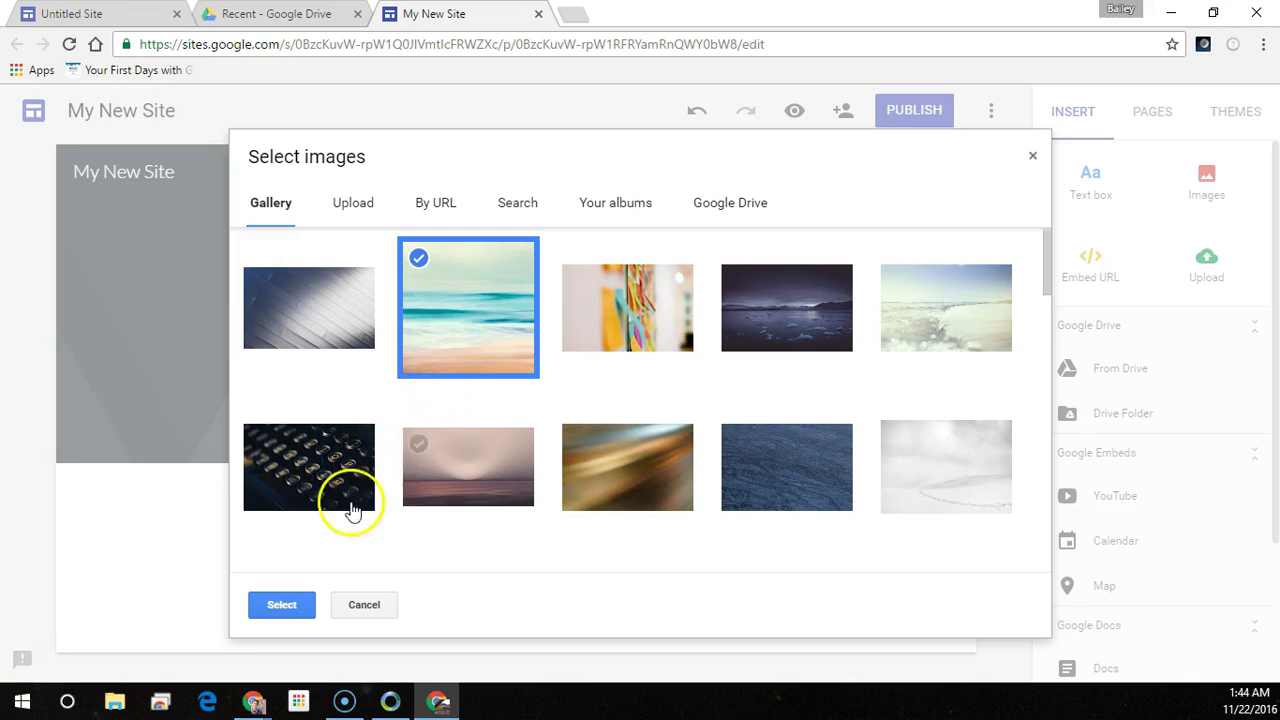
pyautogui.click(286, 605)
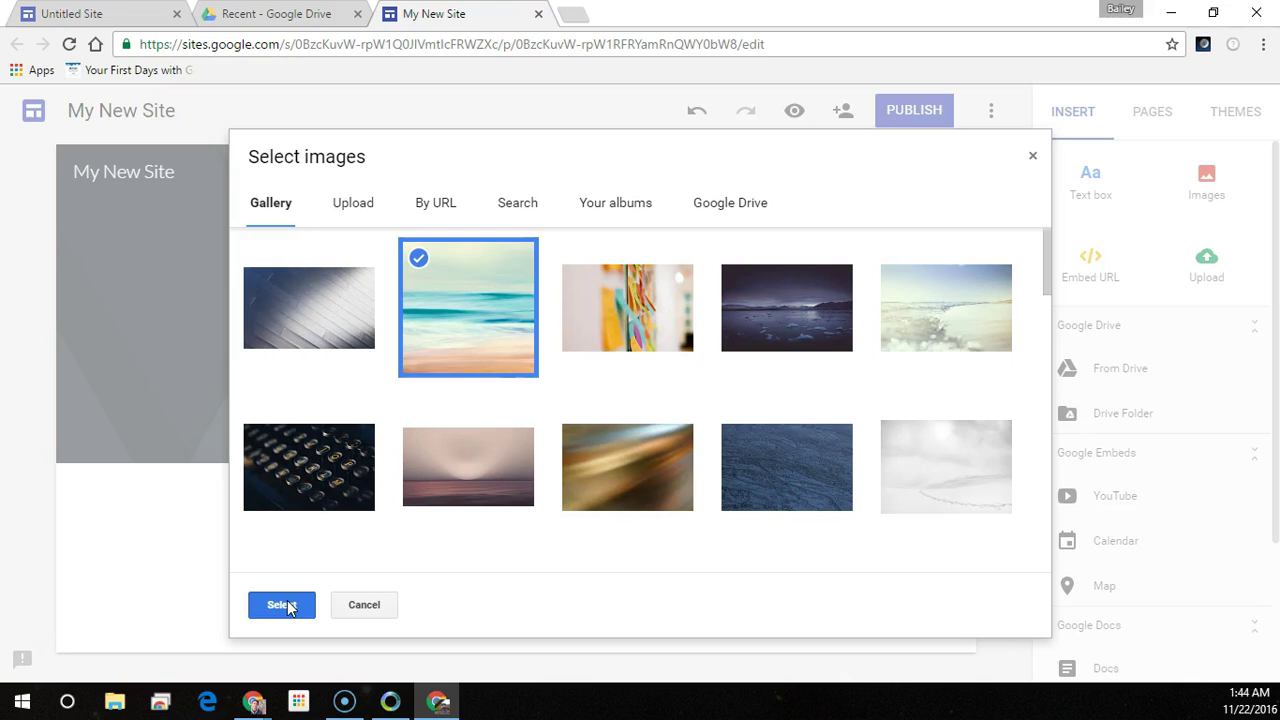
pyautogui.click(287, 605)
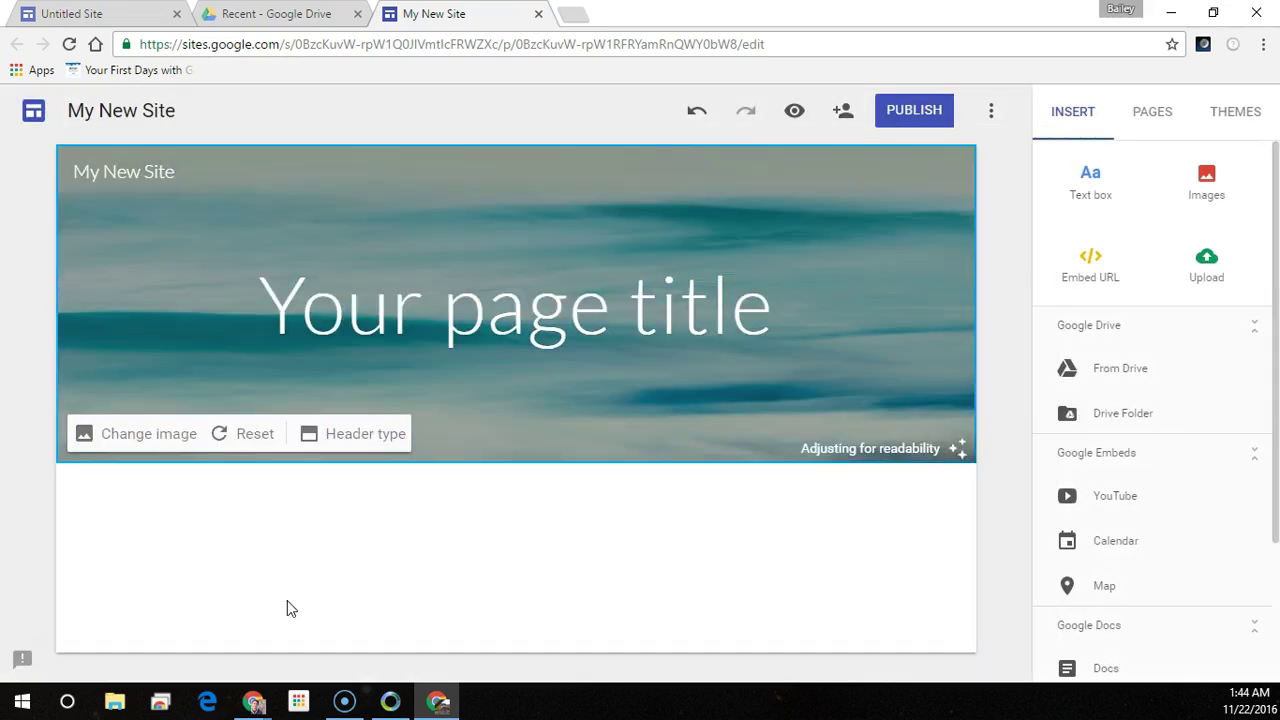
pyautogui.click(339, 588)
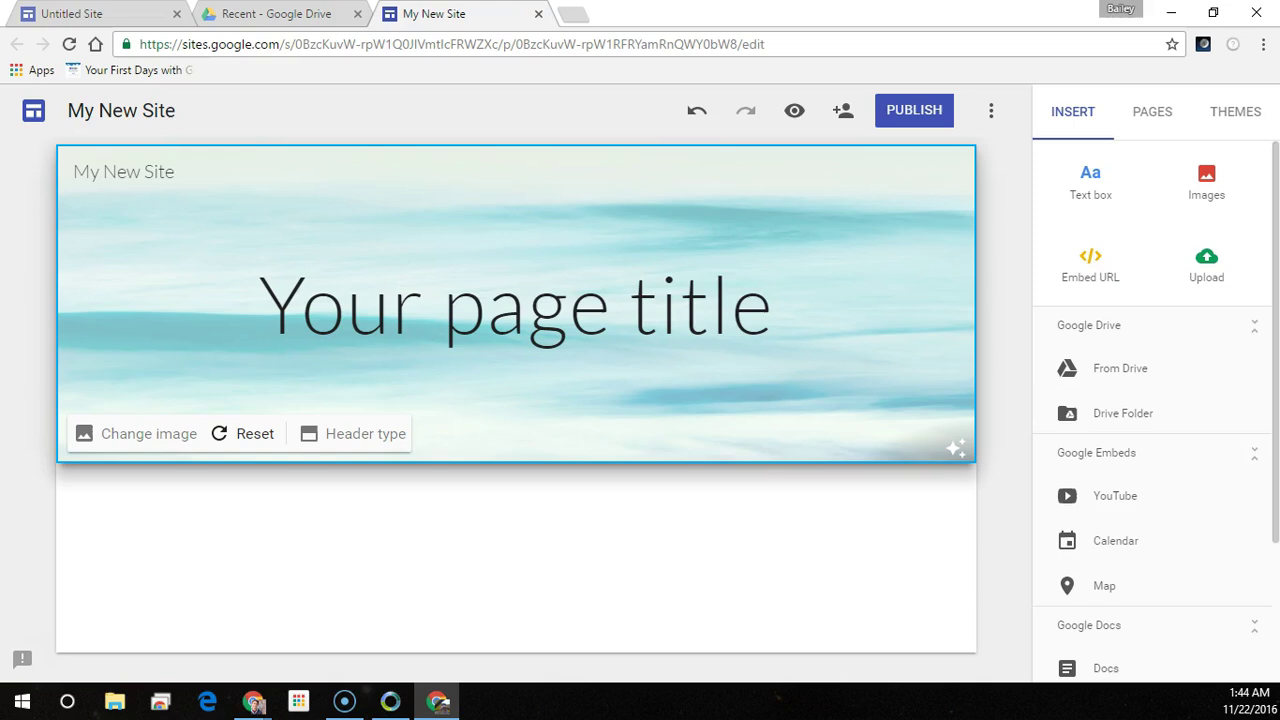
pyautogui.click(253, 441)
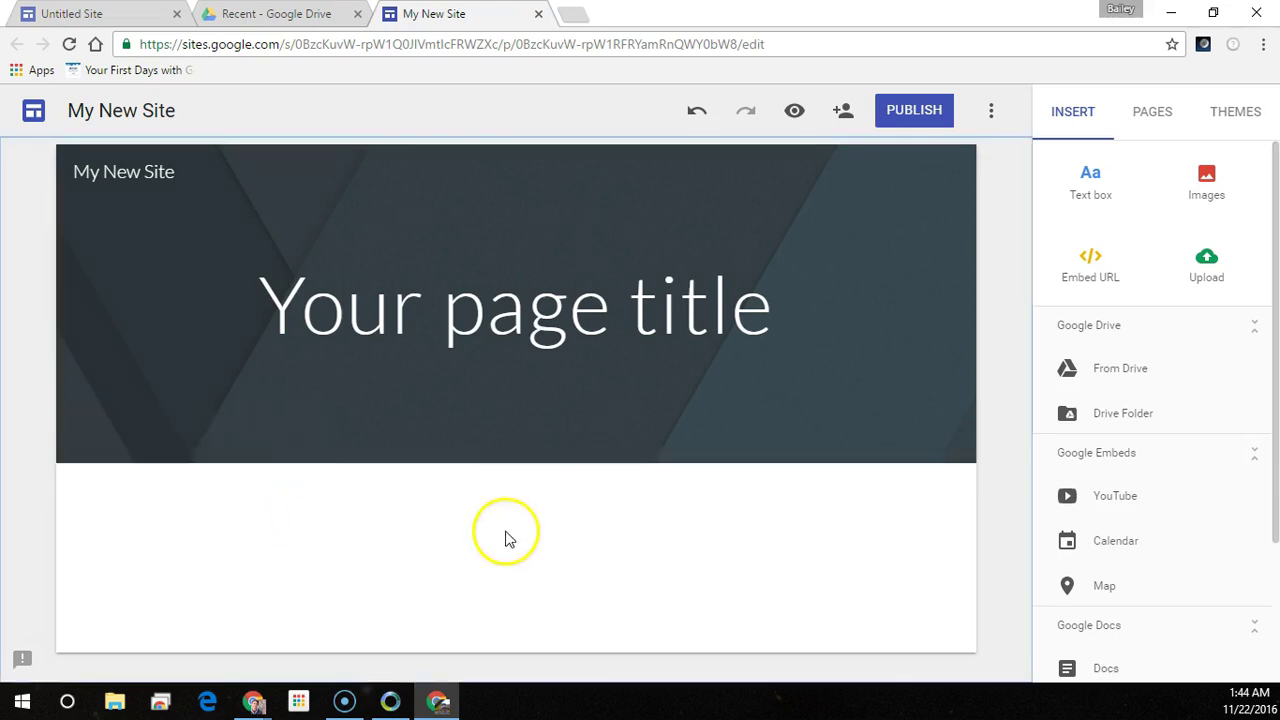
# - Try the Large banner and Banner header types, and set the page header to Title only
pyautogui.click(272, 438)
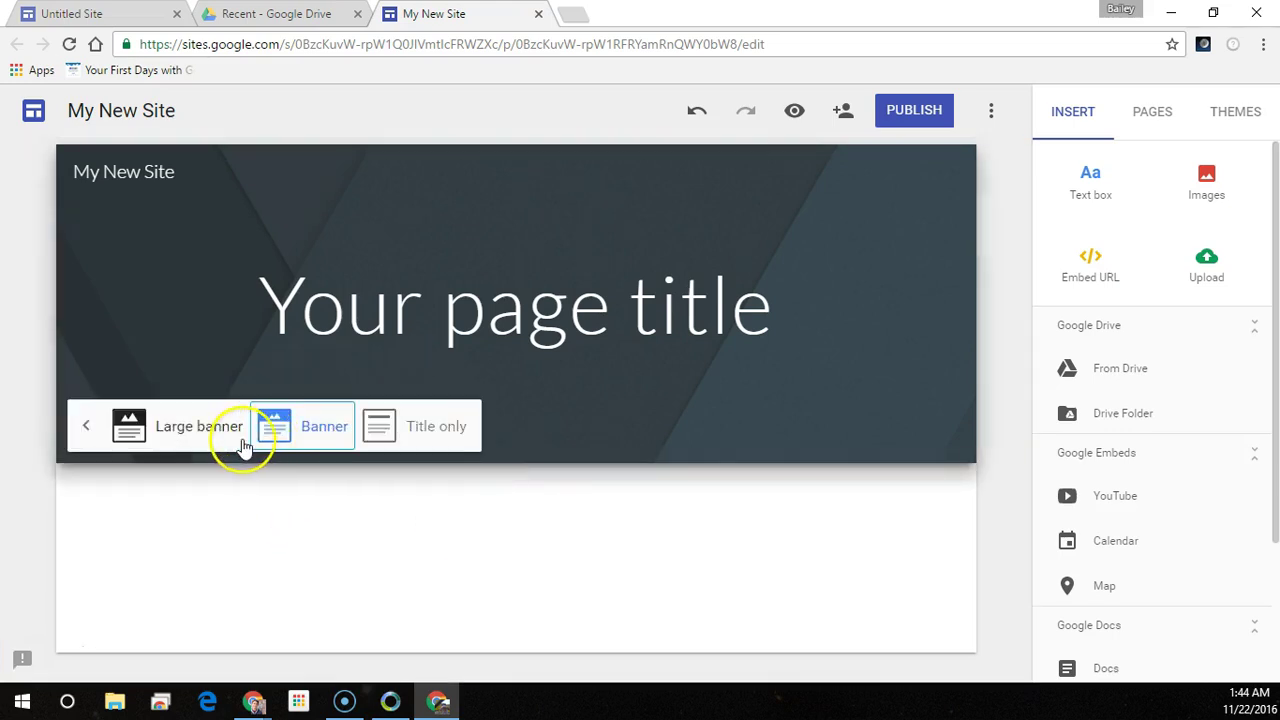
pyautogui.click(183, 434)
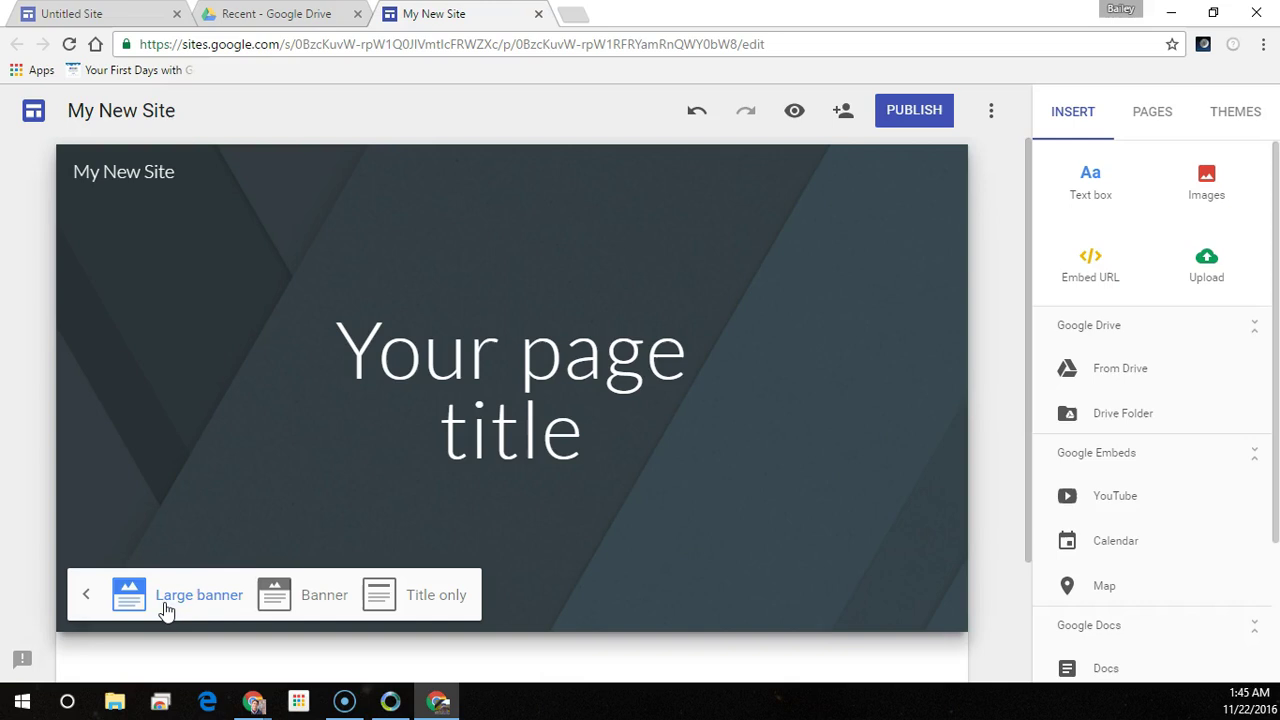
pyautogui.click(272, 600)
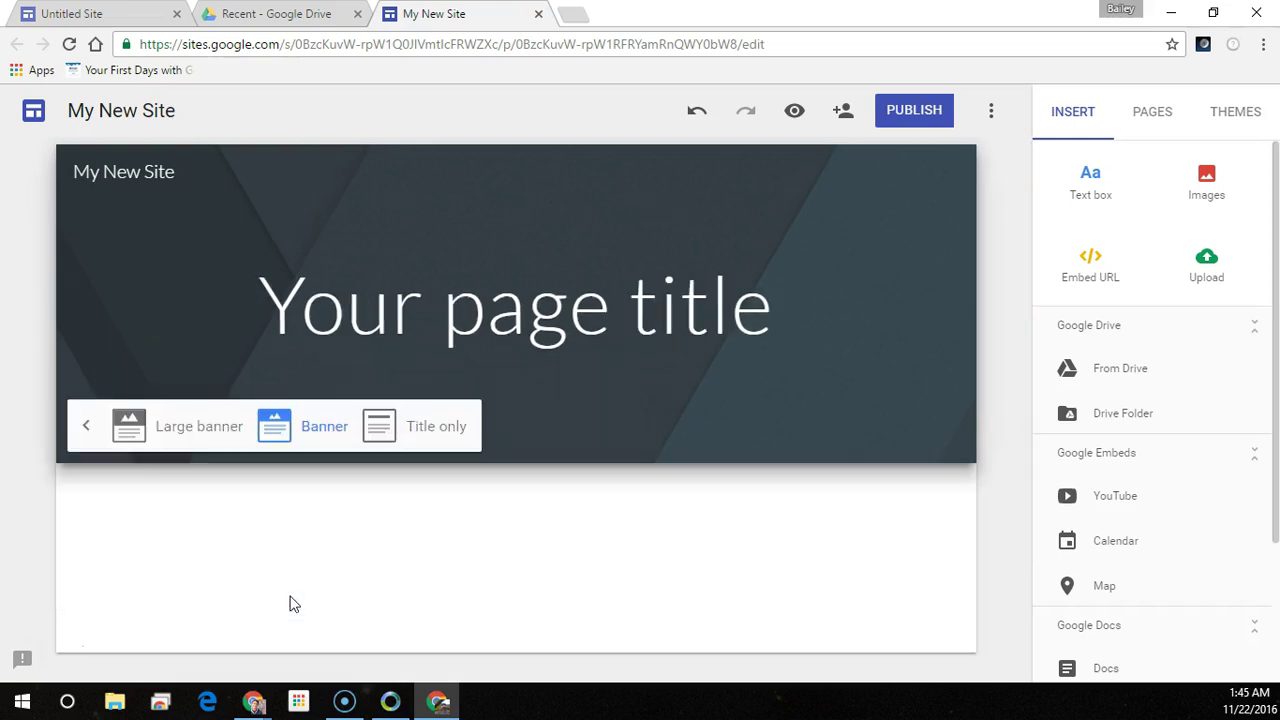
pyautogui.click(305, 584)
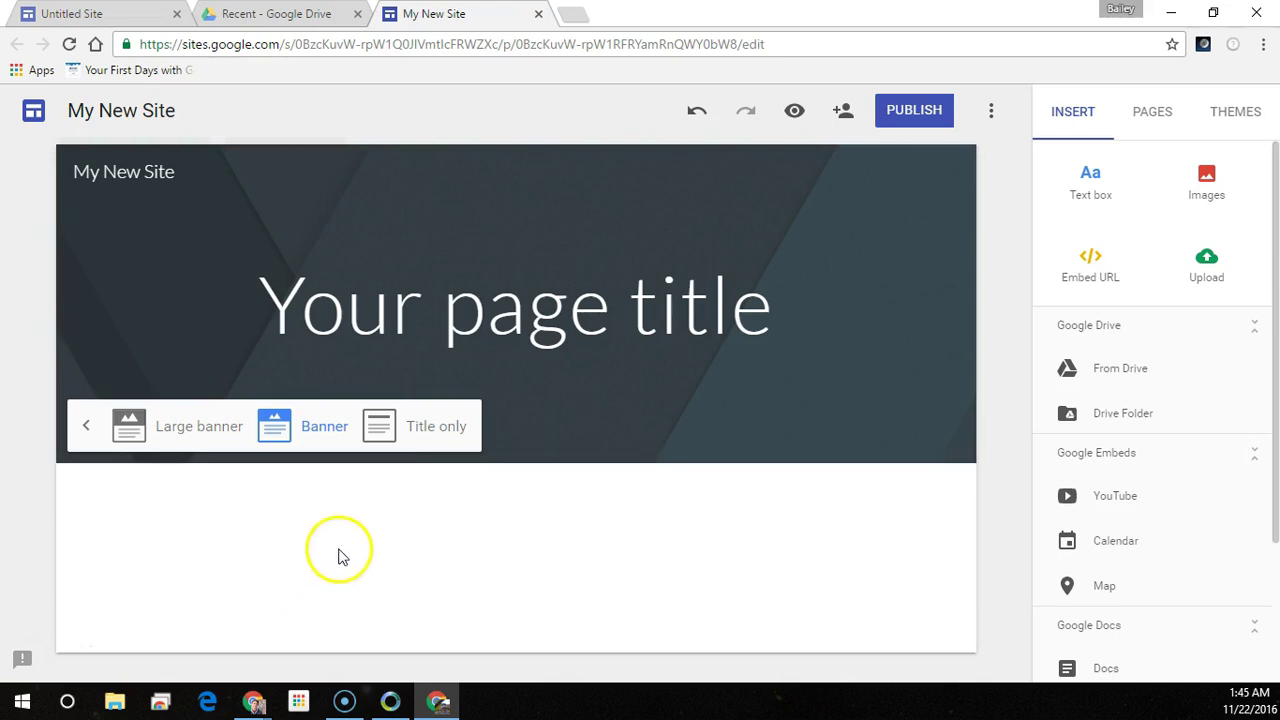
pyautogui.click(436, 428)
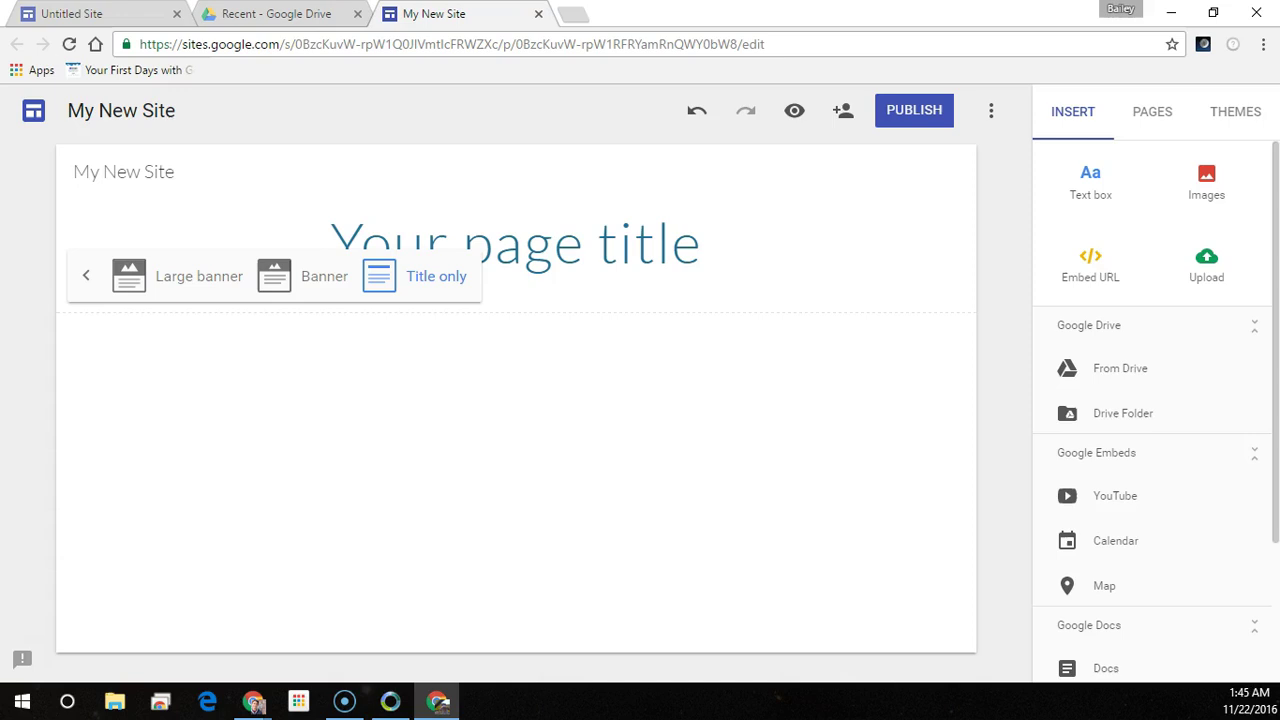
pyautogui.click(389, 379)
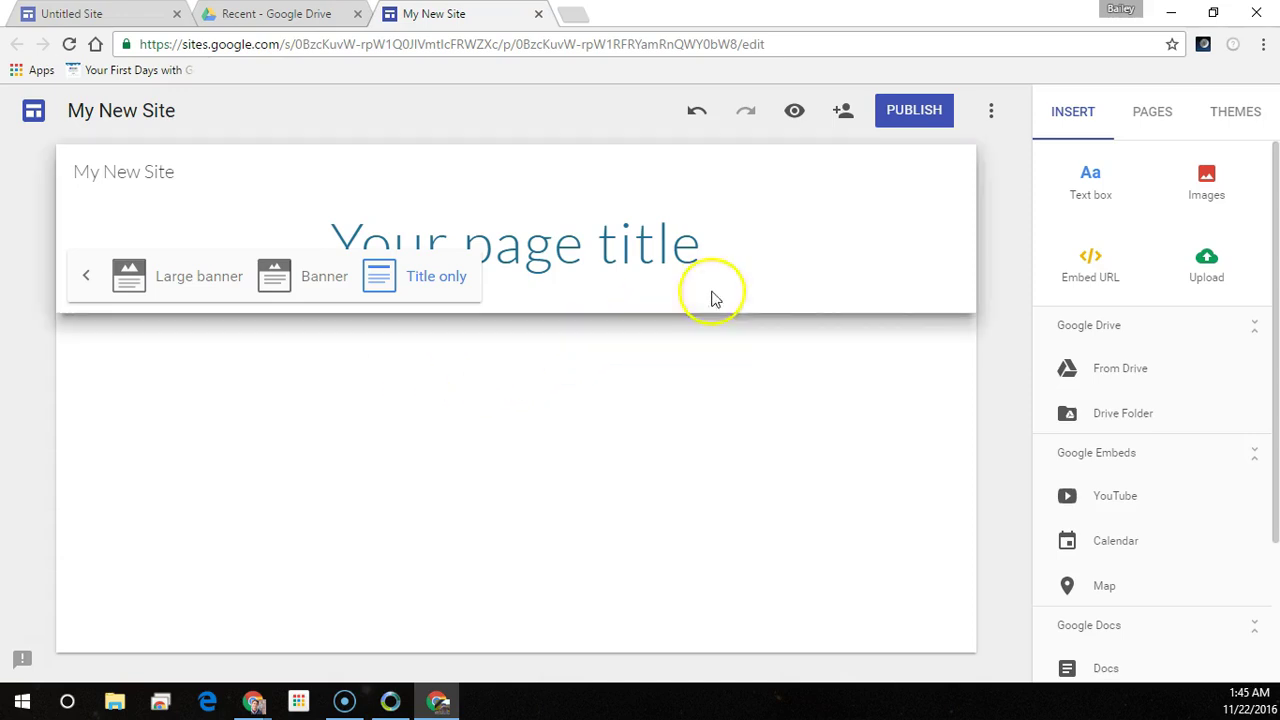
# - Apply the Vision theme to the site with the green colour option
pyautogui.click(1236, 111)
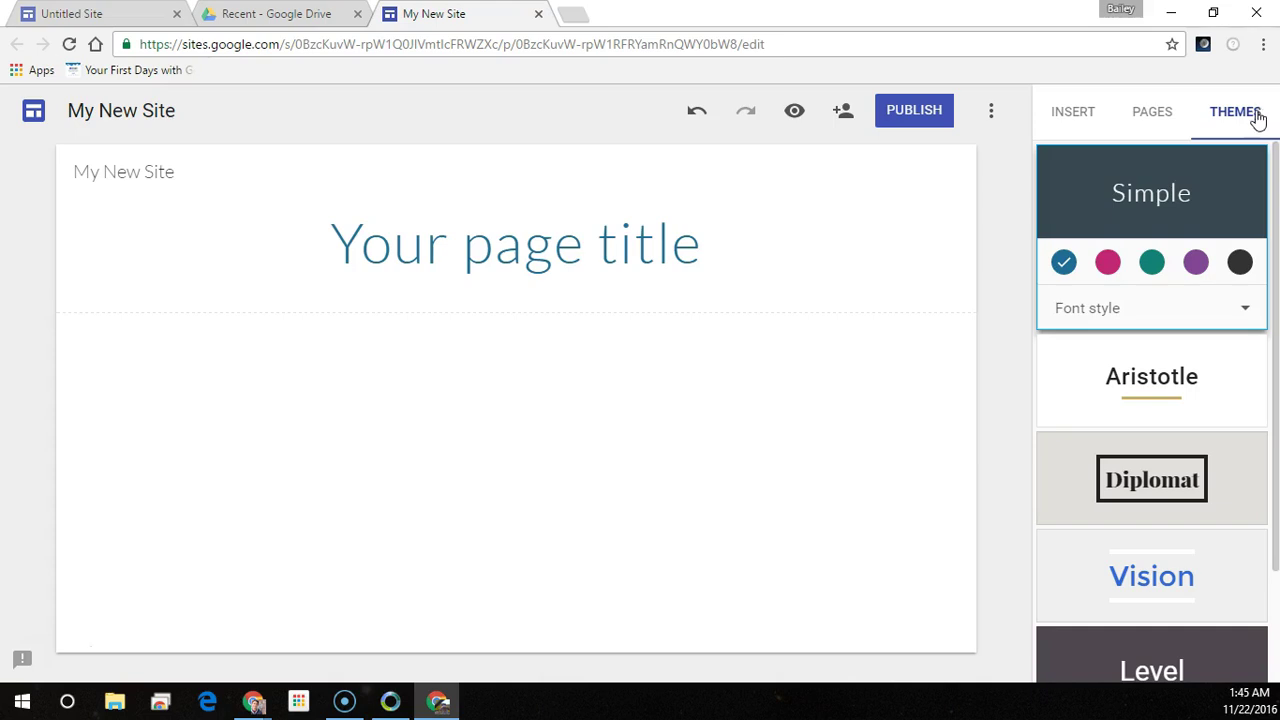
pyautogui.click(1157, 571)
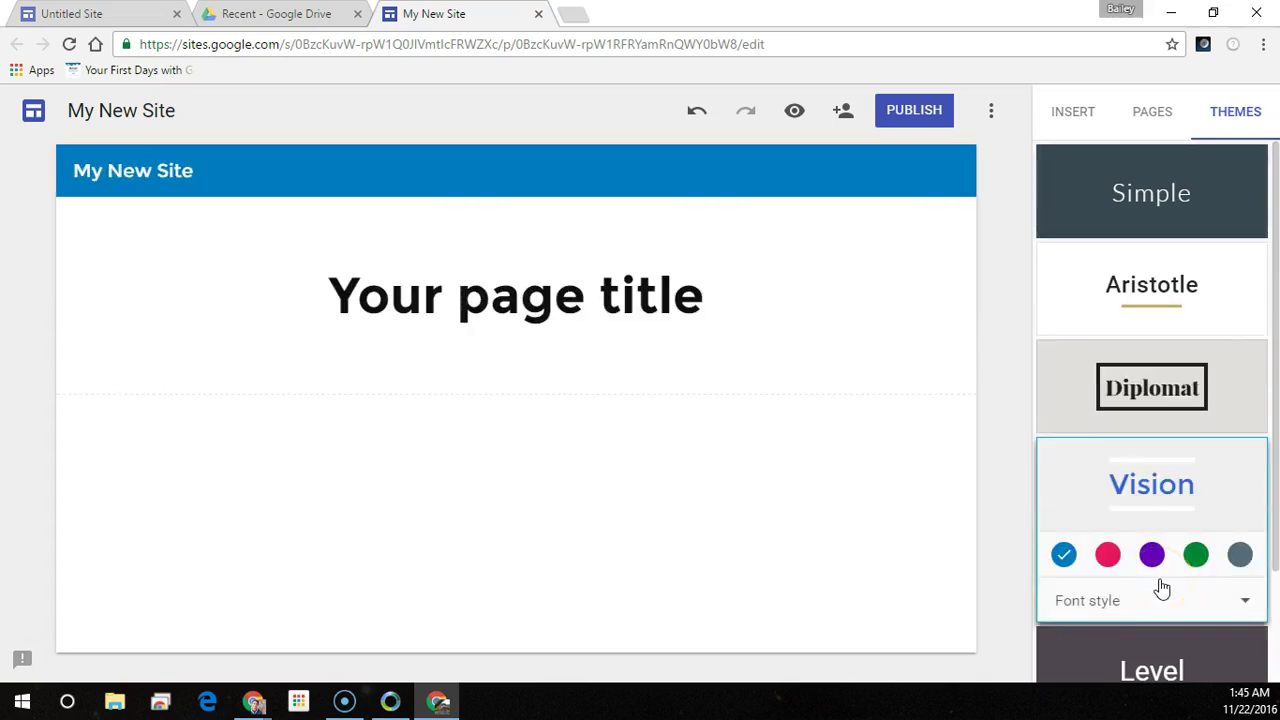
pyautogui.click(1196, 557)
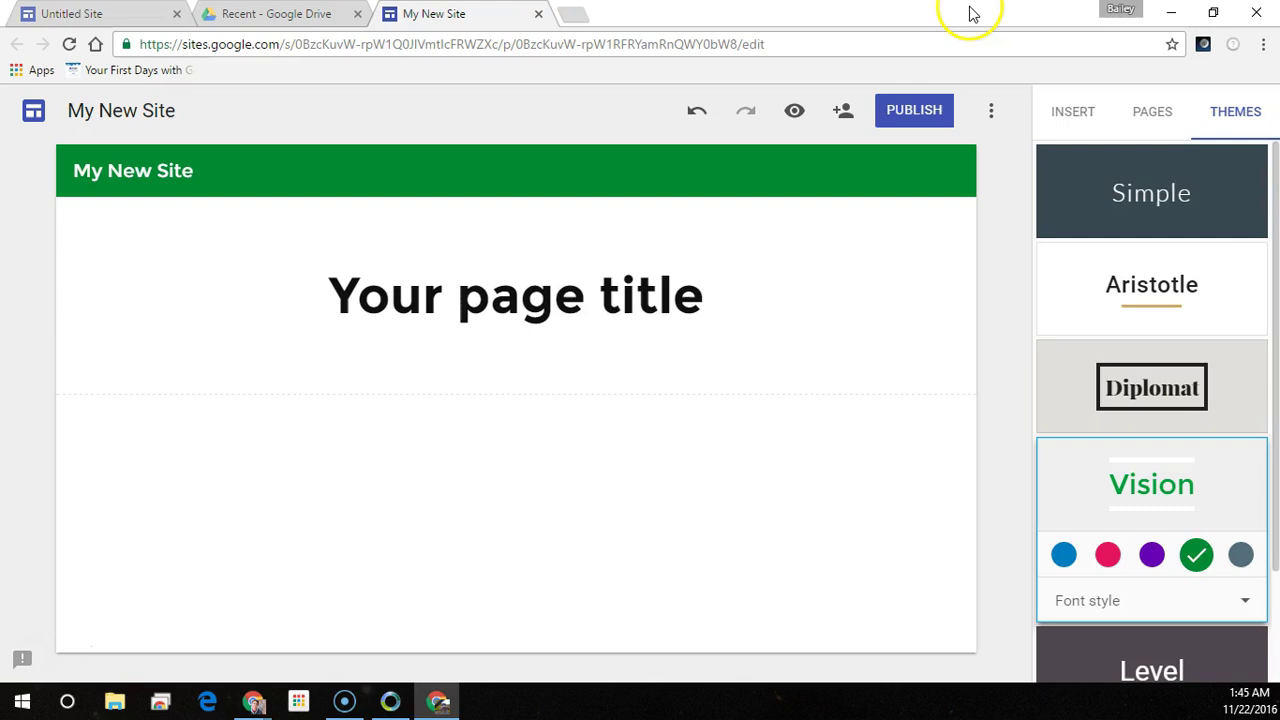
# - Add a new page named About Us to the site
pyautogui.click(1156, 122)
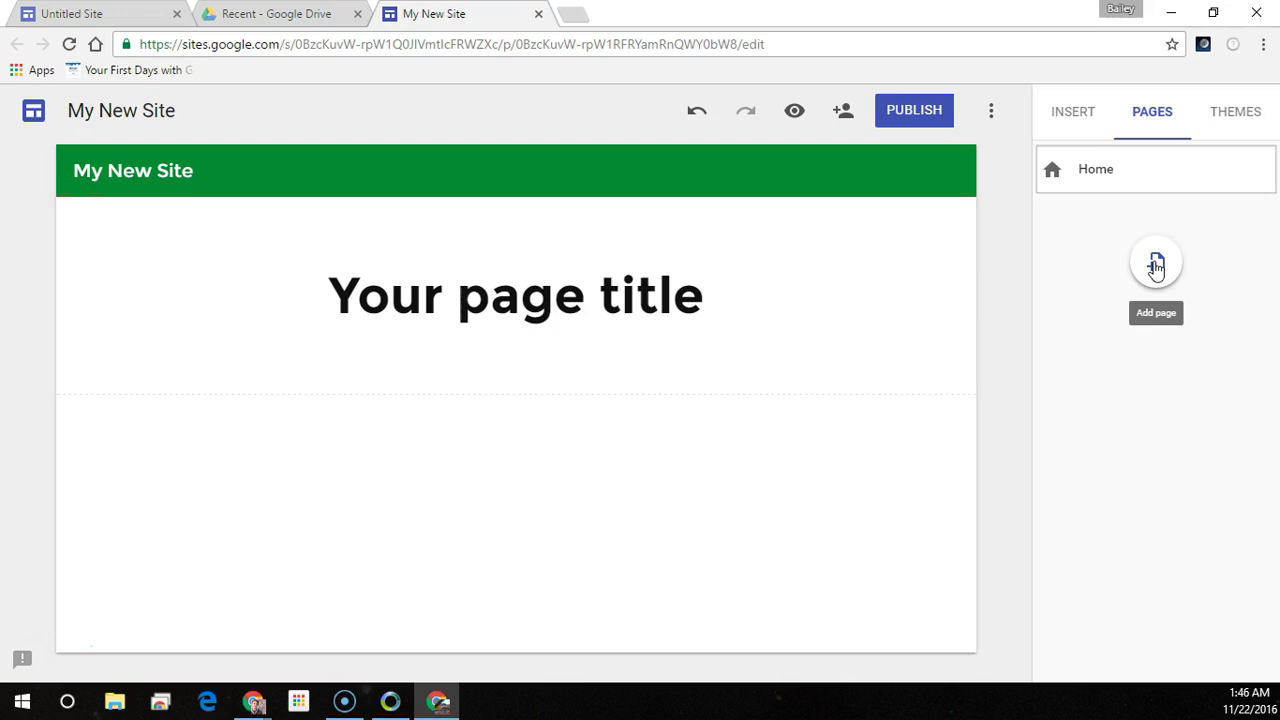
pyautogui.click(1156, 266)
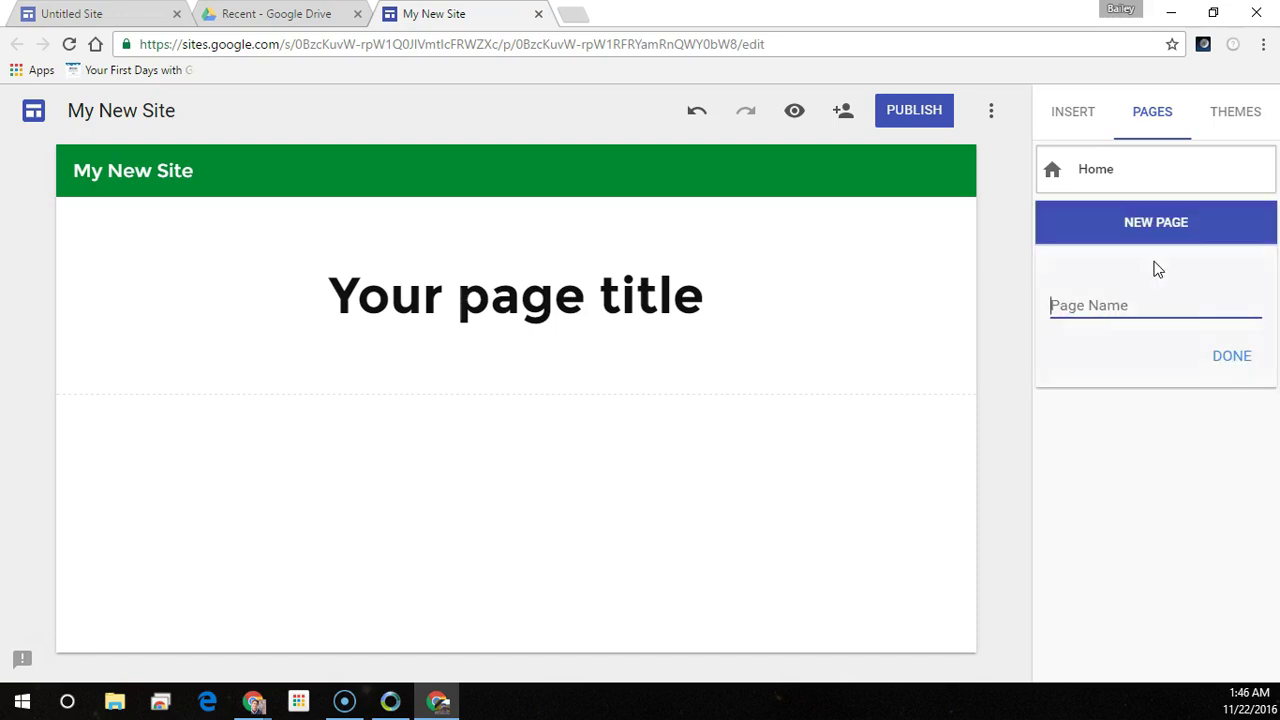
pyautogui.write('About')
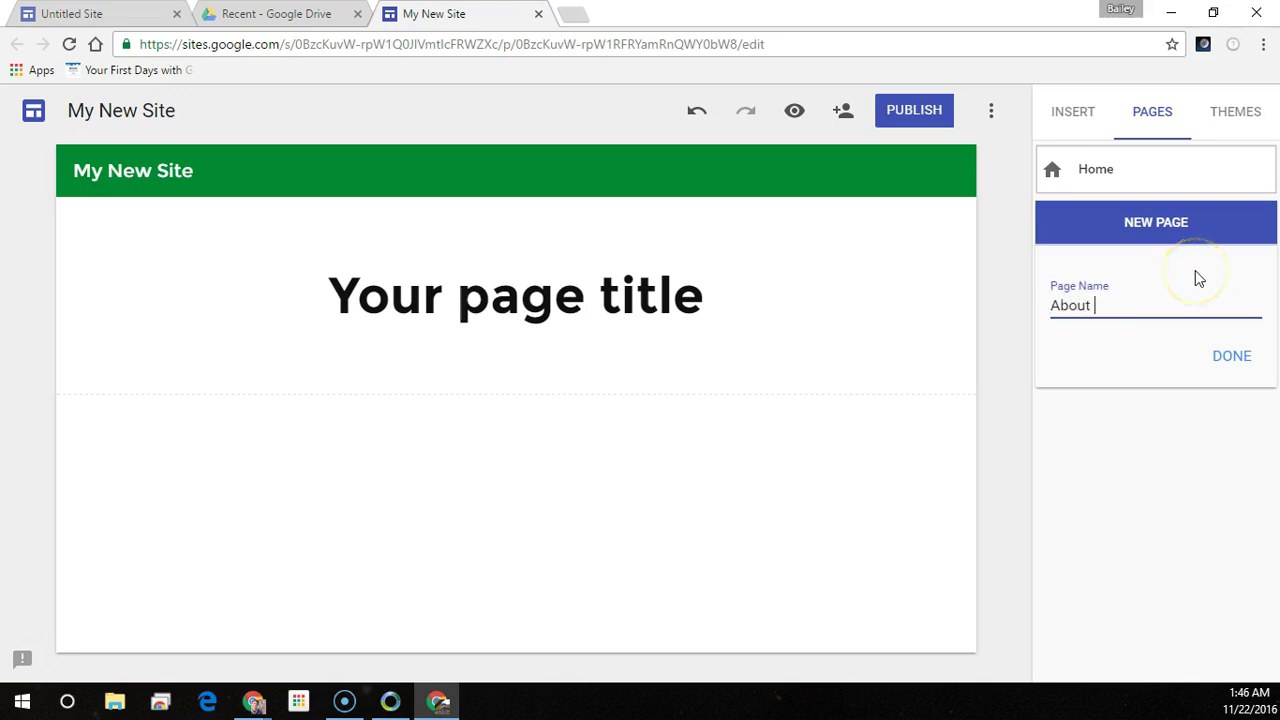
pyautogui.write(' Us')
pyautogui.click(1234, 360)
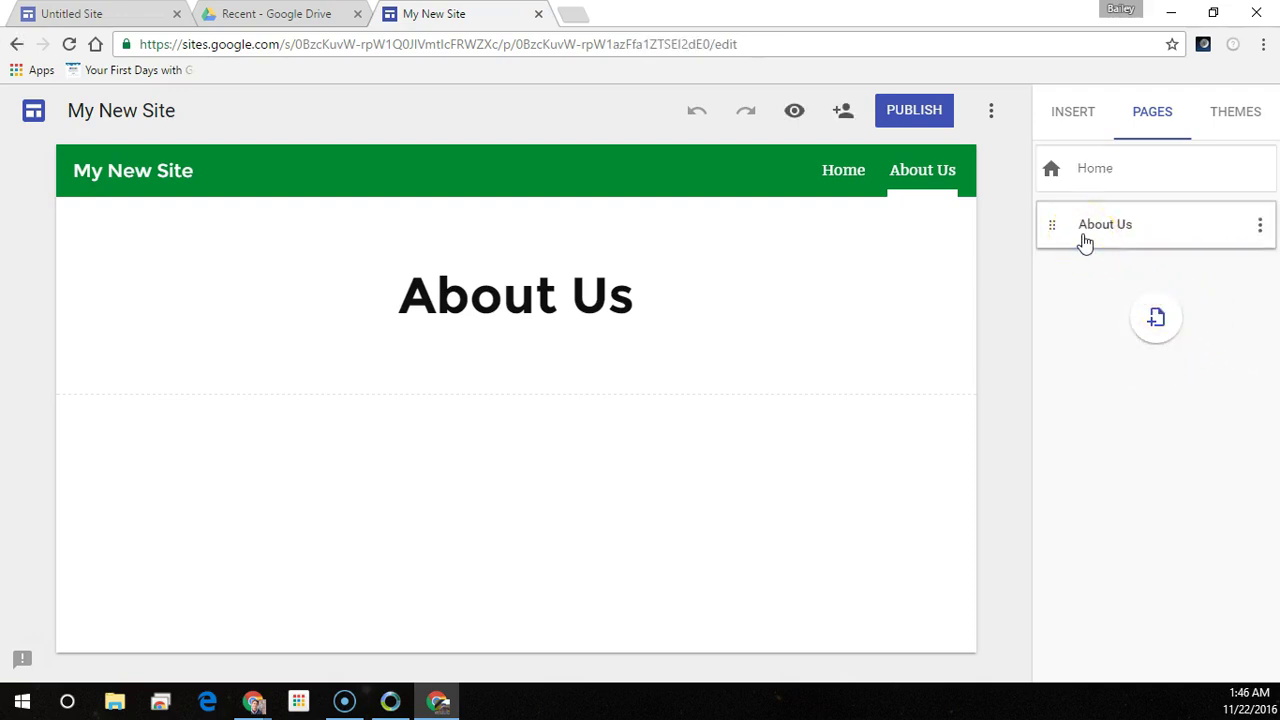
pyautogui.moveTo(1085, 243); pyautogui.dragTo(985, 228)
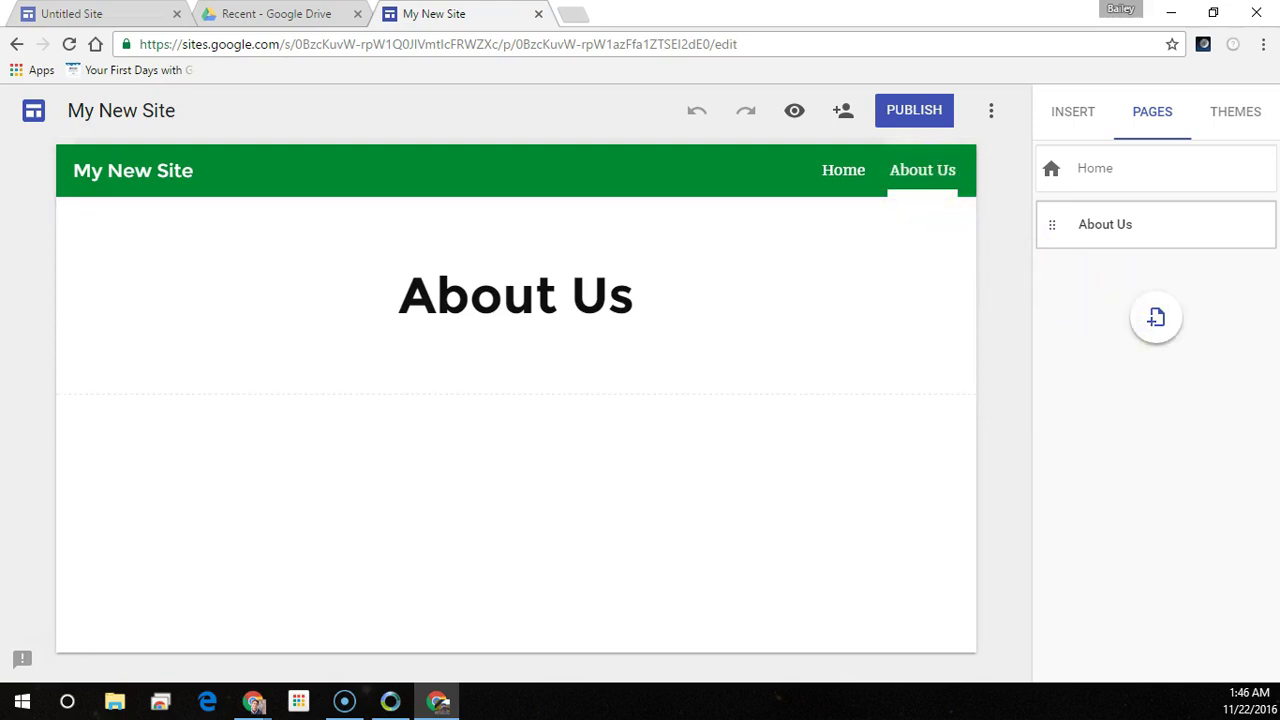
# - Add a new page named Products to the site
pyautogui.click(1157, 318)
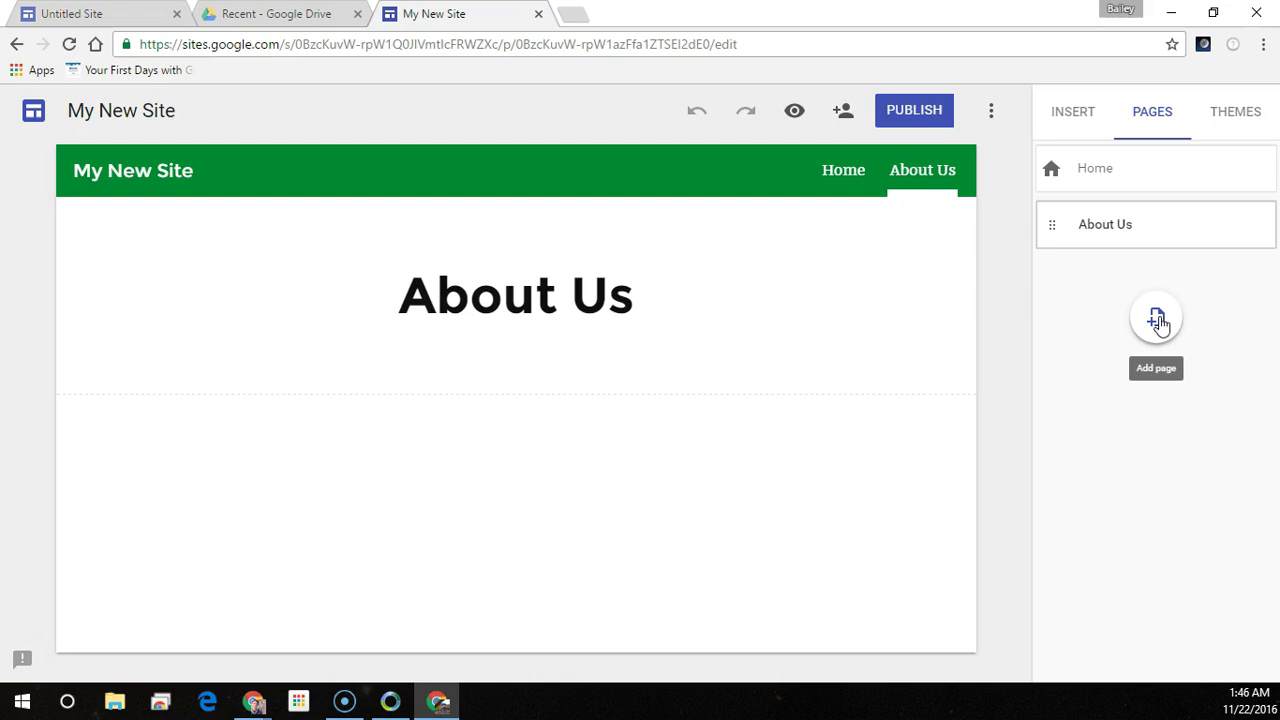
pyautogui.click(1158, 320)
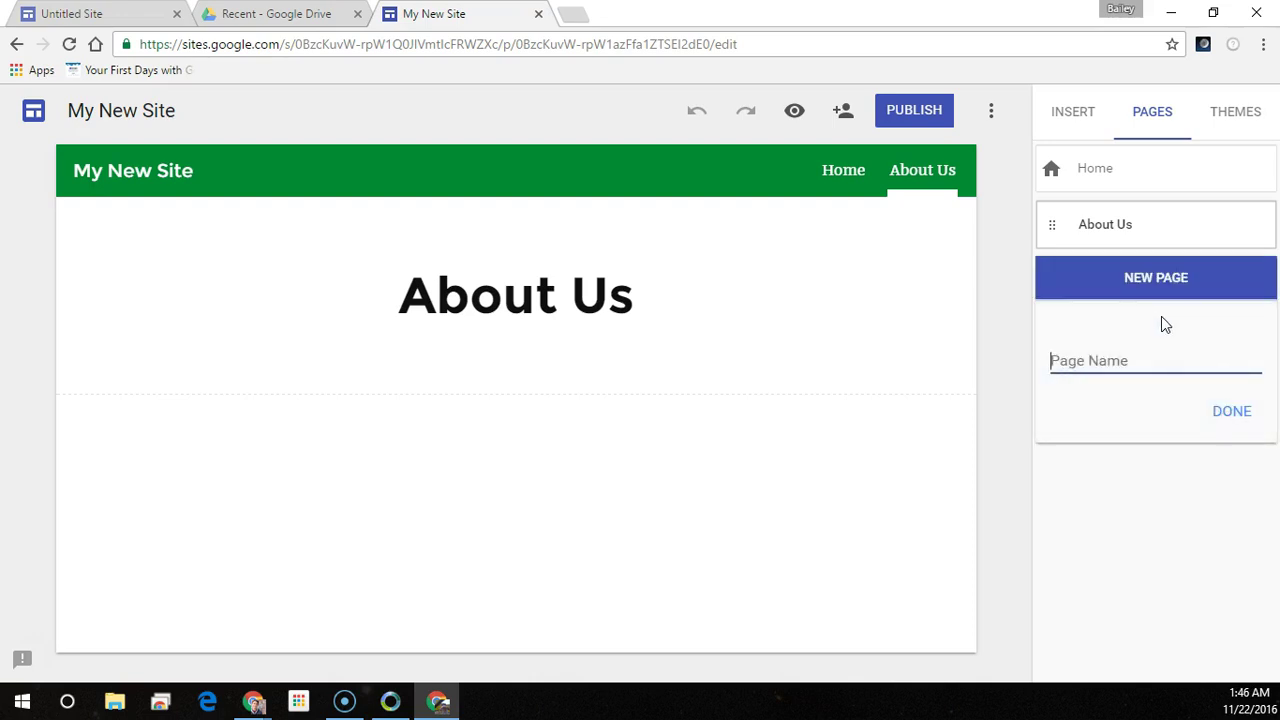
pyautogui.write('Pro')
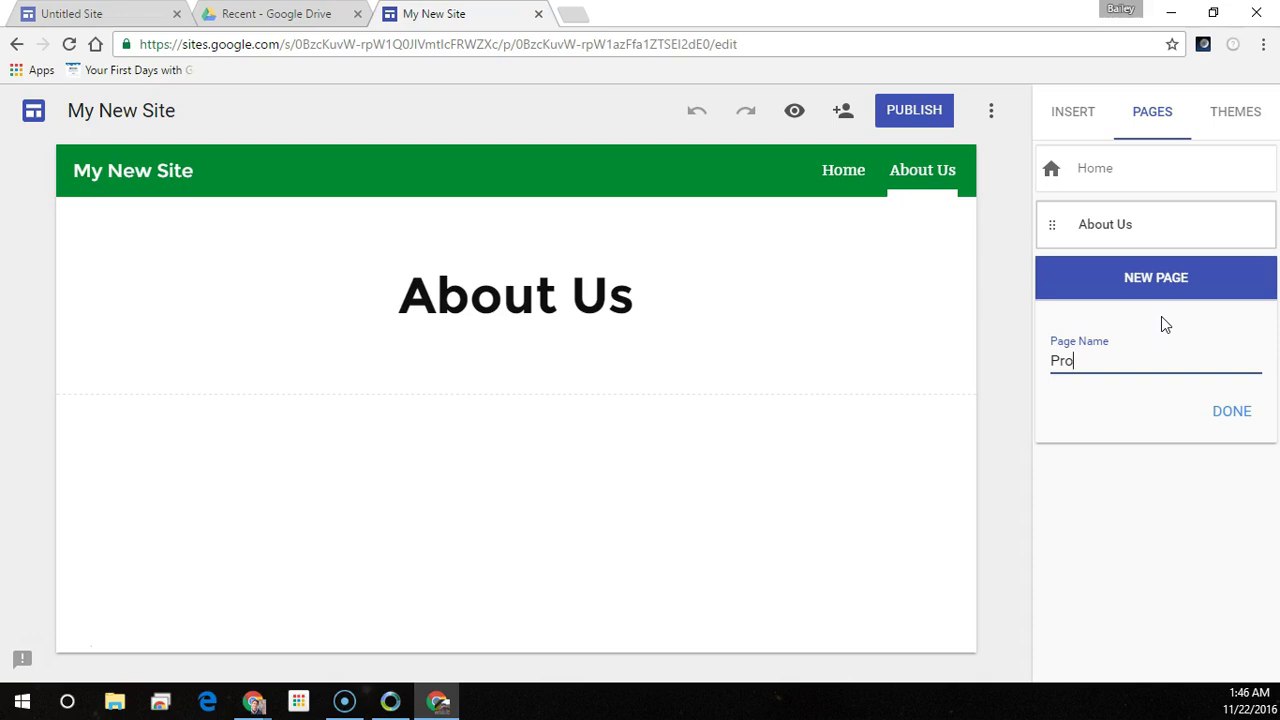
pyautogui.write('ducts')
pyautogui.click(1232, 412)
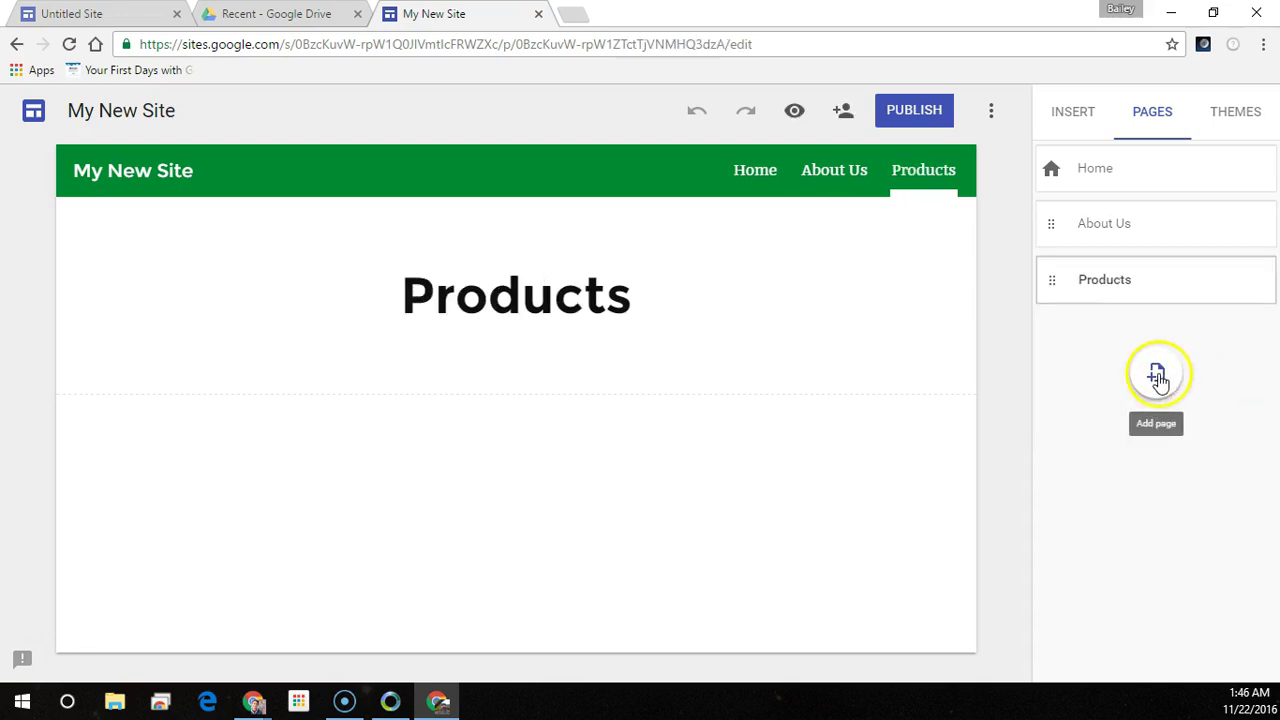
# - Add a new page named Widget to the site
pyautogui.click(1157, 377)
pyautogui.write('Widget')
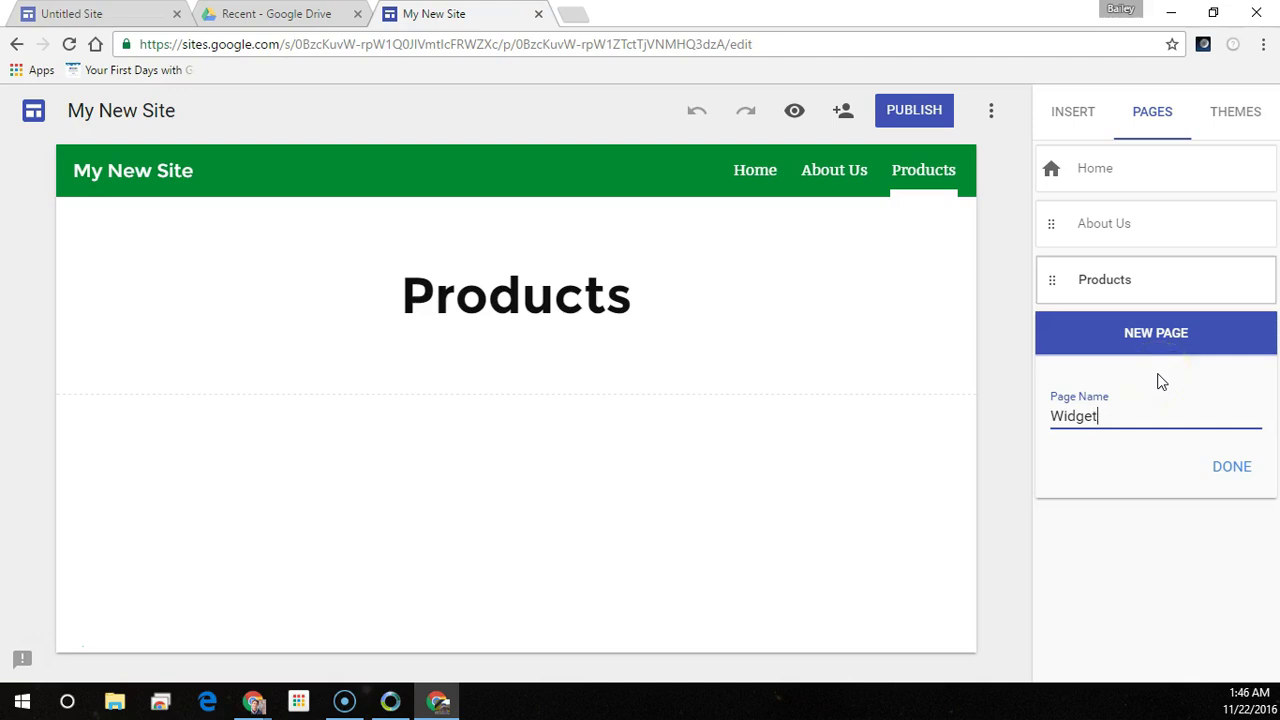
pyautogui.click(1240, 470)
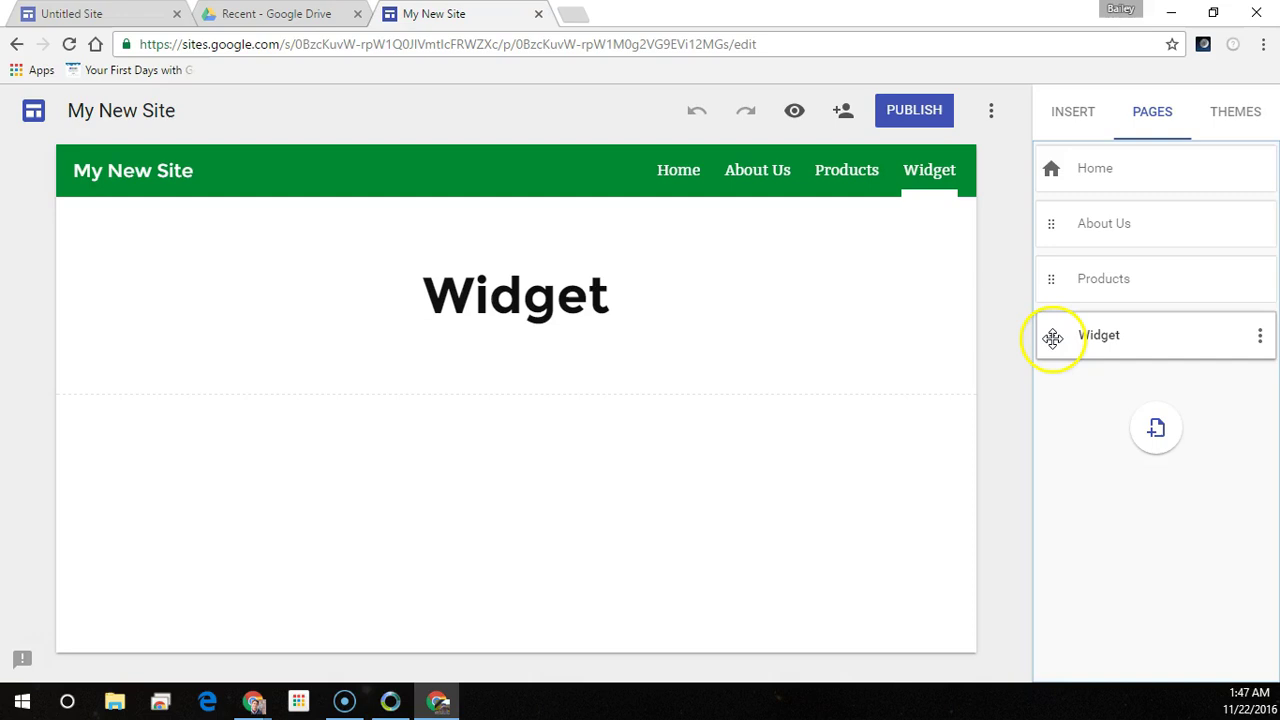
# - Nest the Widget page under the Products page and check the Products submenu in the site navigation
pyautogui.click(1053, 338)
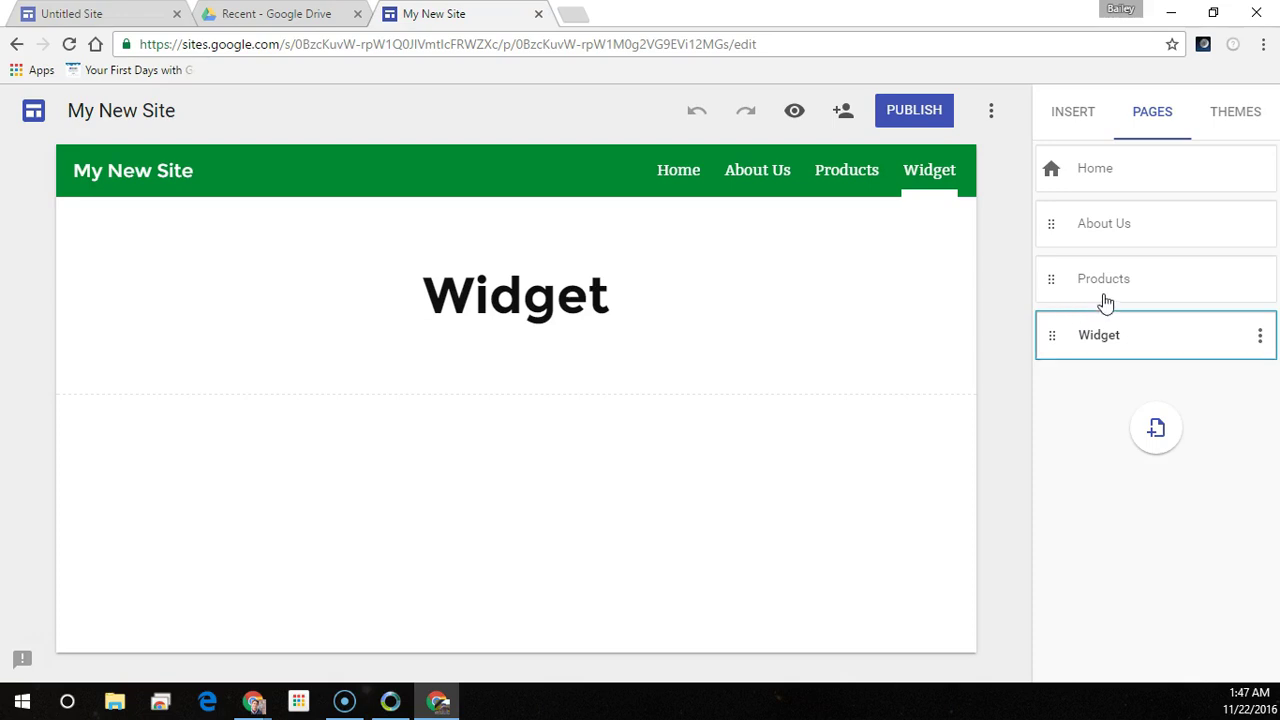
pyautogui.click(1036, 323)
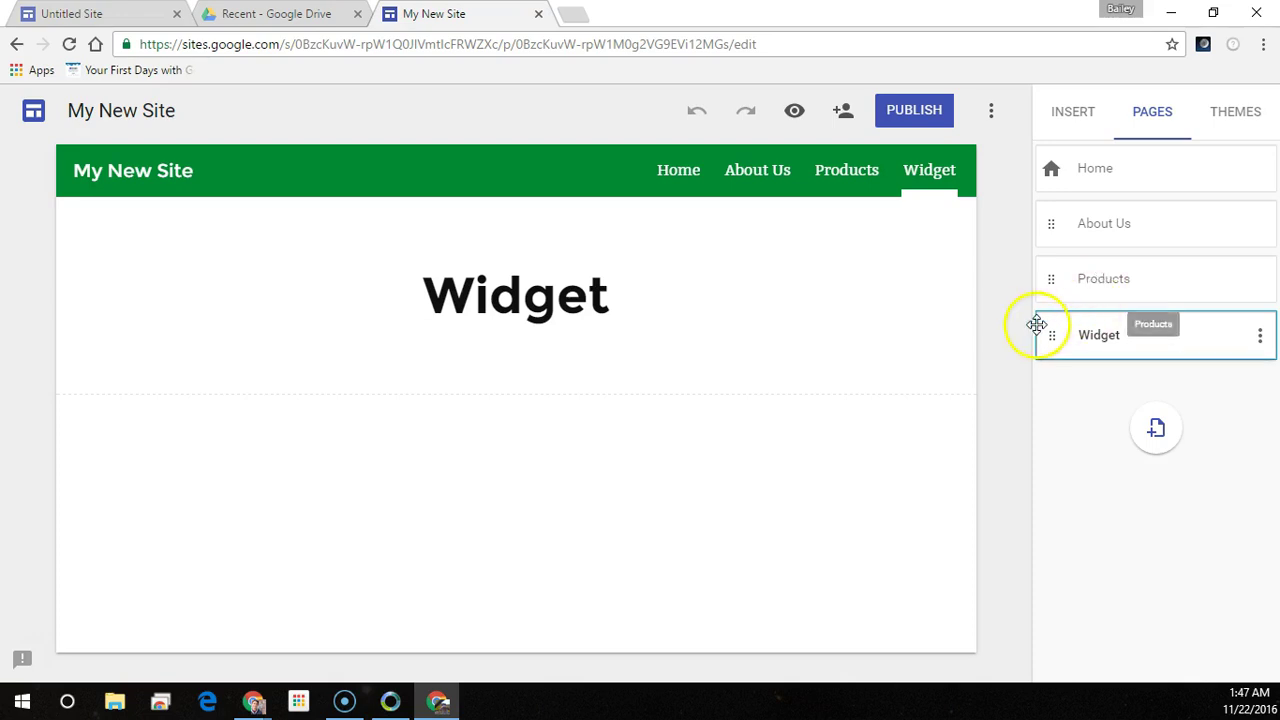
pyautogui.moveTo(1036, 323); pyautogui.dragTo(1084, 297)
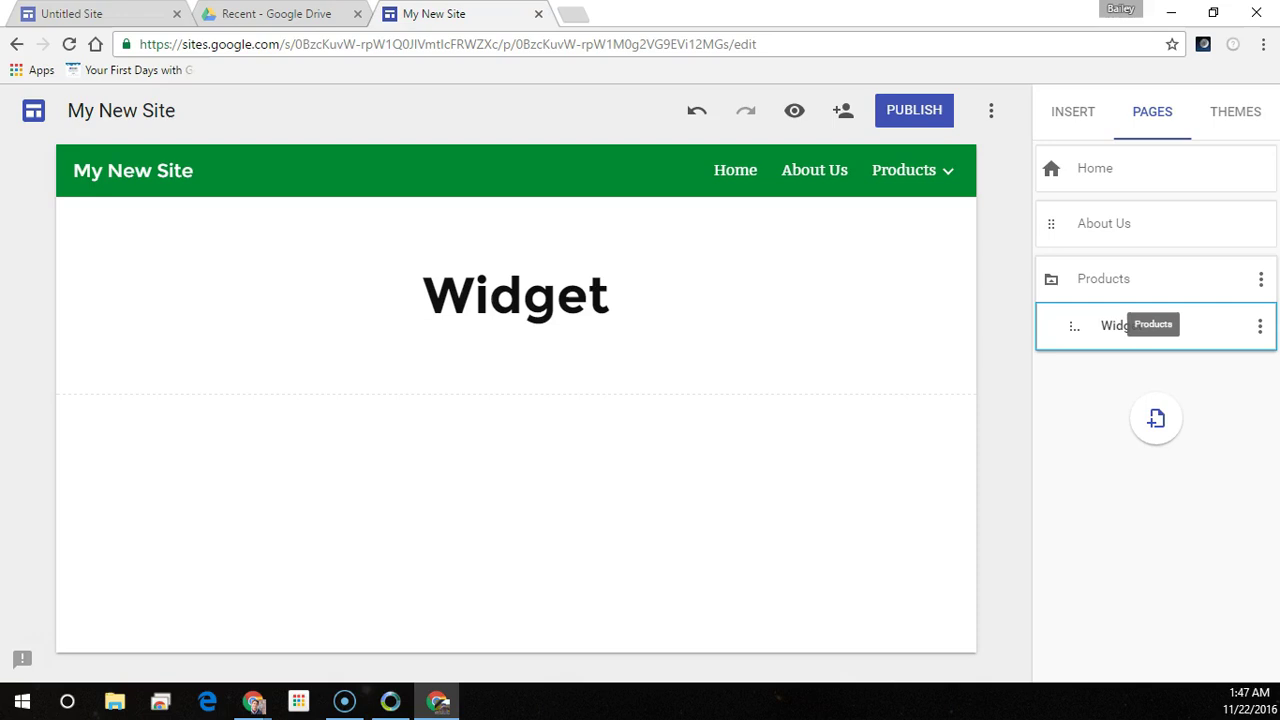
pyautogui.click(946, 175)
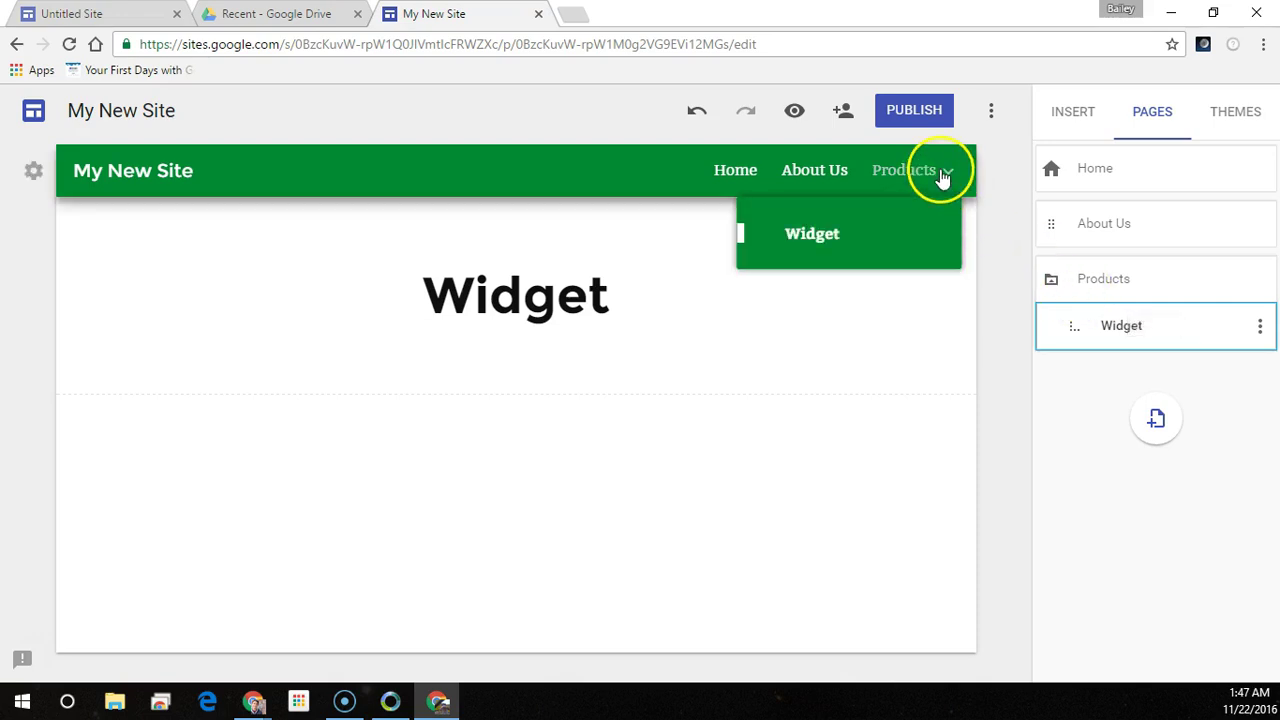
pyautogui.click(905, 250)
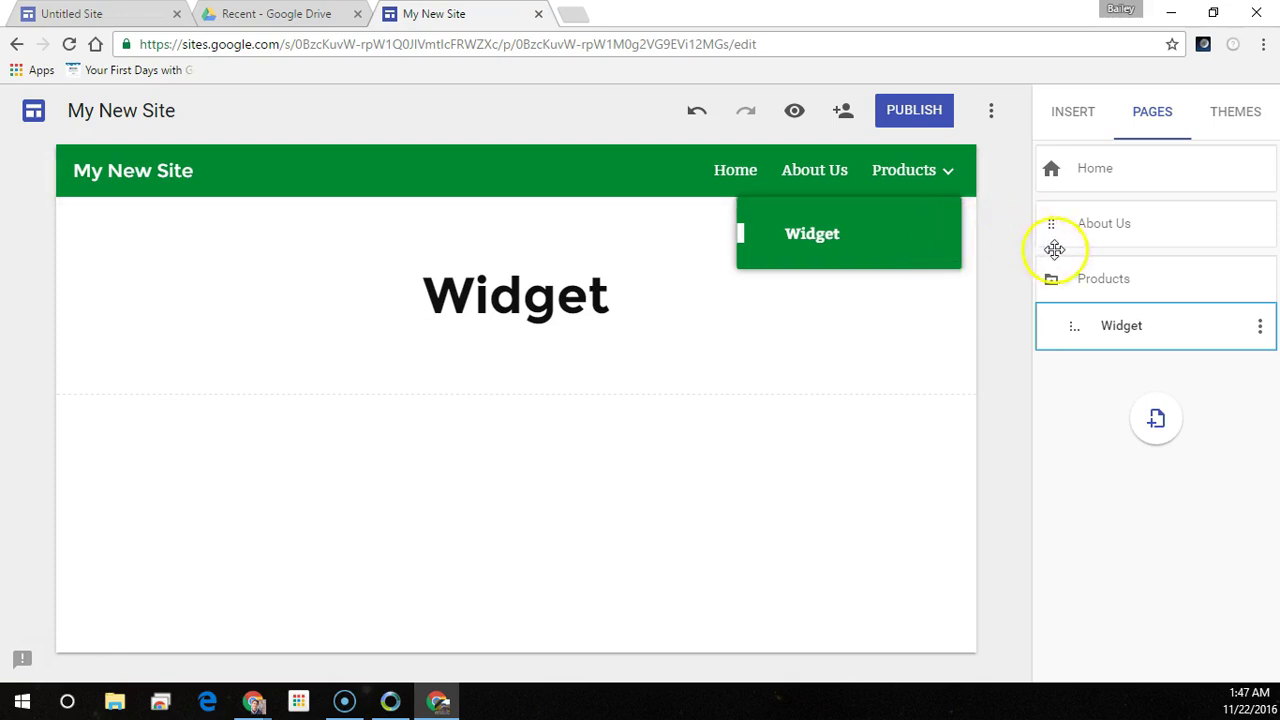
# - Move the Products page above About Us, and return About Us to its place above Products
pyautogui.moveTo(1051, 283); pyautogui.dragTo(1046, 217)
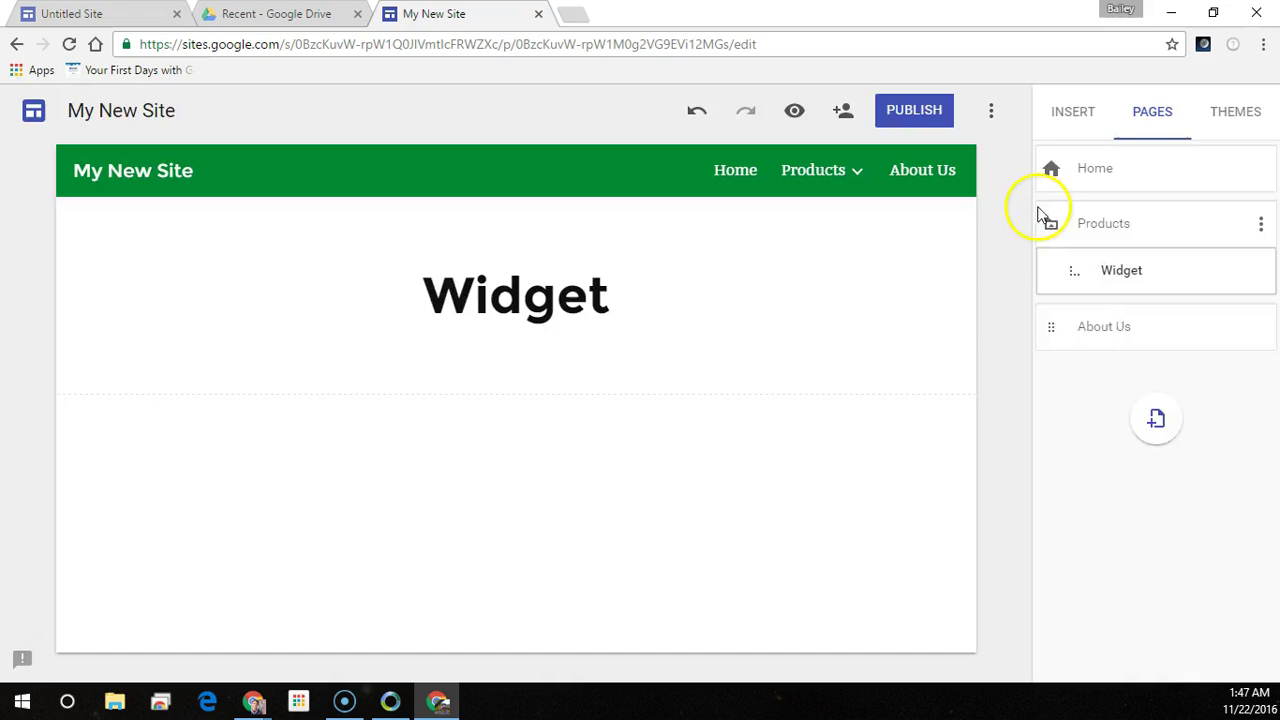
pyautogui.moveTo(1108, 305); pyautogui.dragTo(1060, 220)
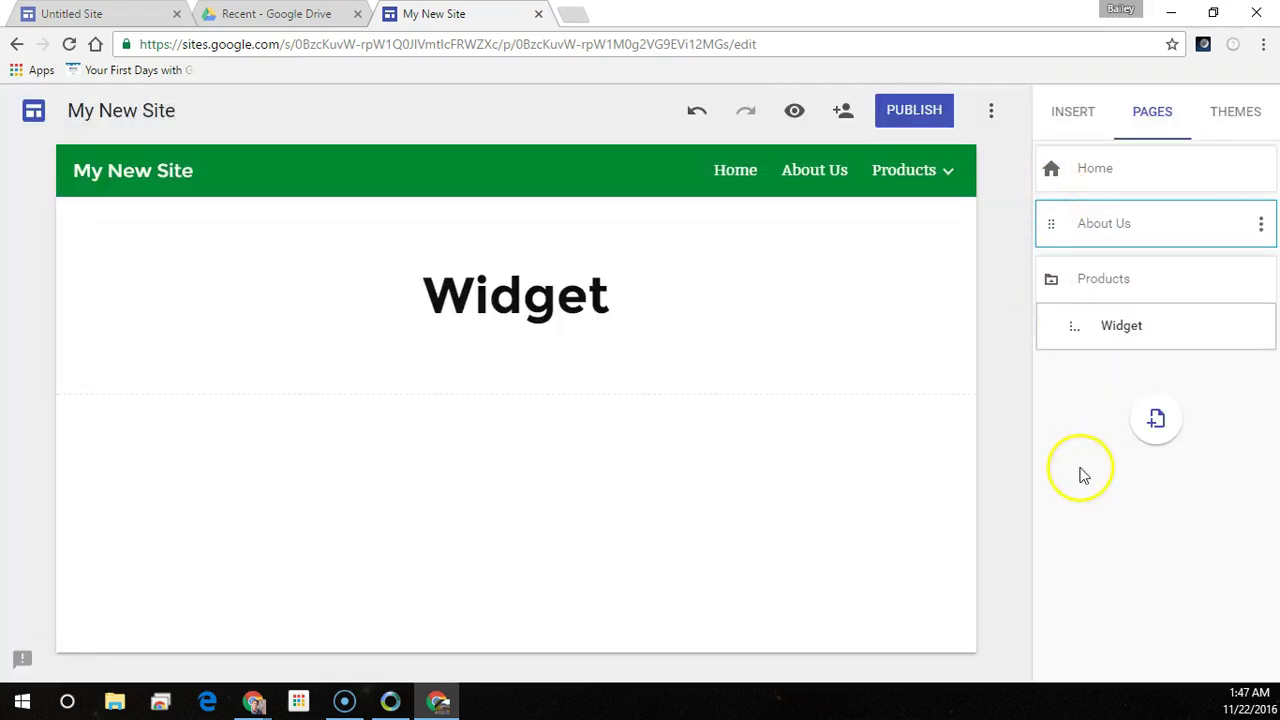
# - Look through the options available for the About Us page and view the Products submenu in the site navigation
pyautogui.click(1261, 224)
pyautogui.moveTo(1218, 239); pyautogui.dragTo(1180, 252)
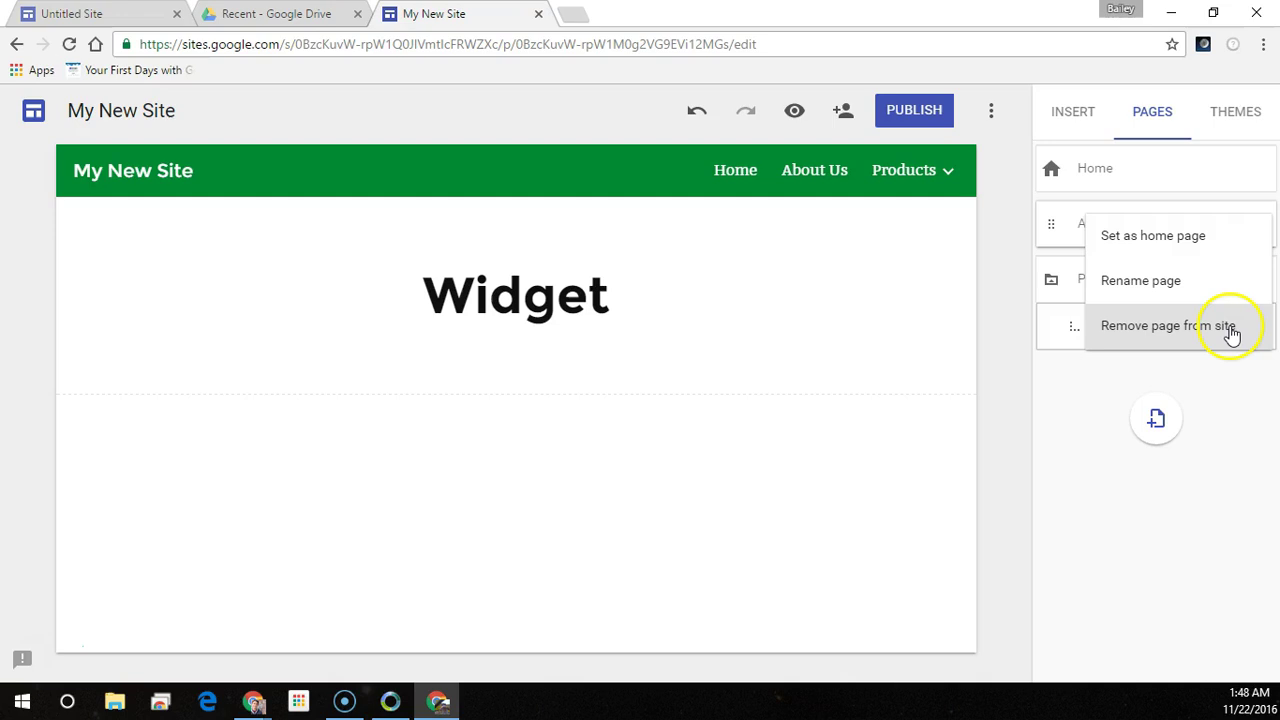
pyautogui.hotkey('alt', 'Tab')
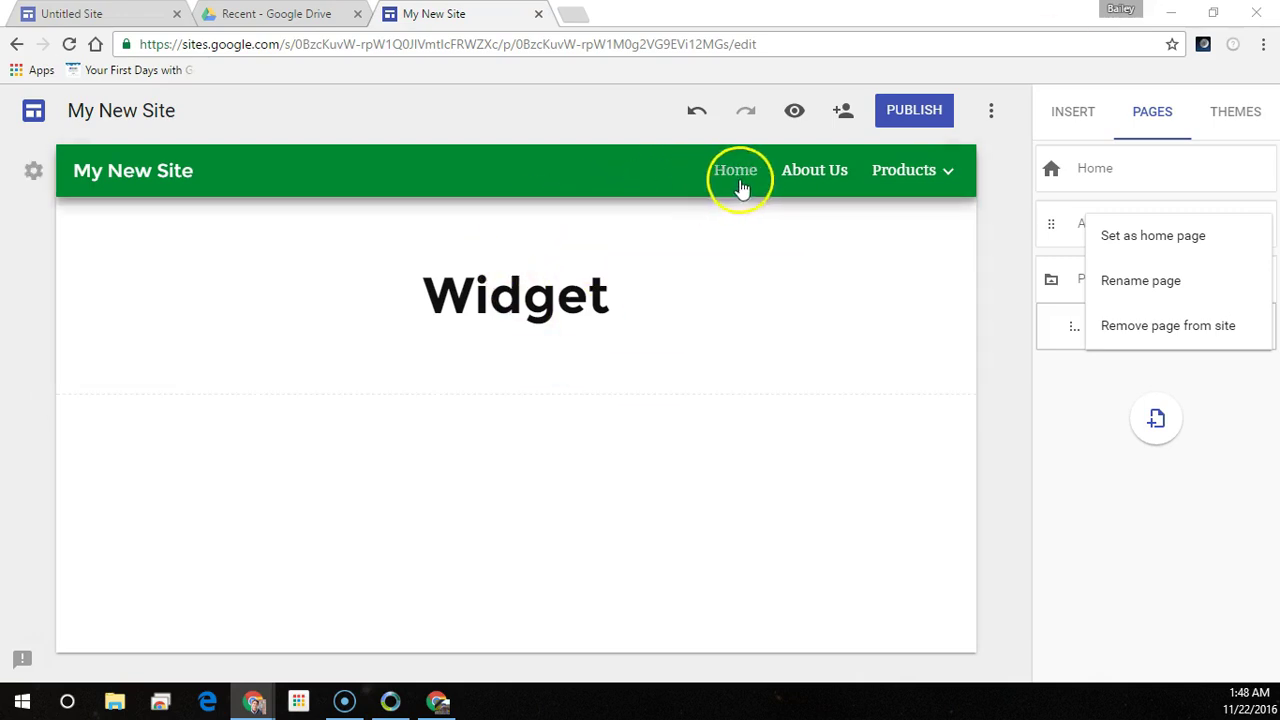
pyautogui.click(938, 171)
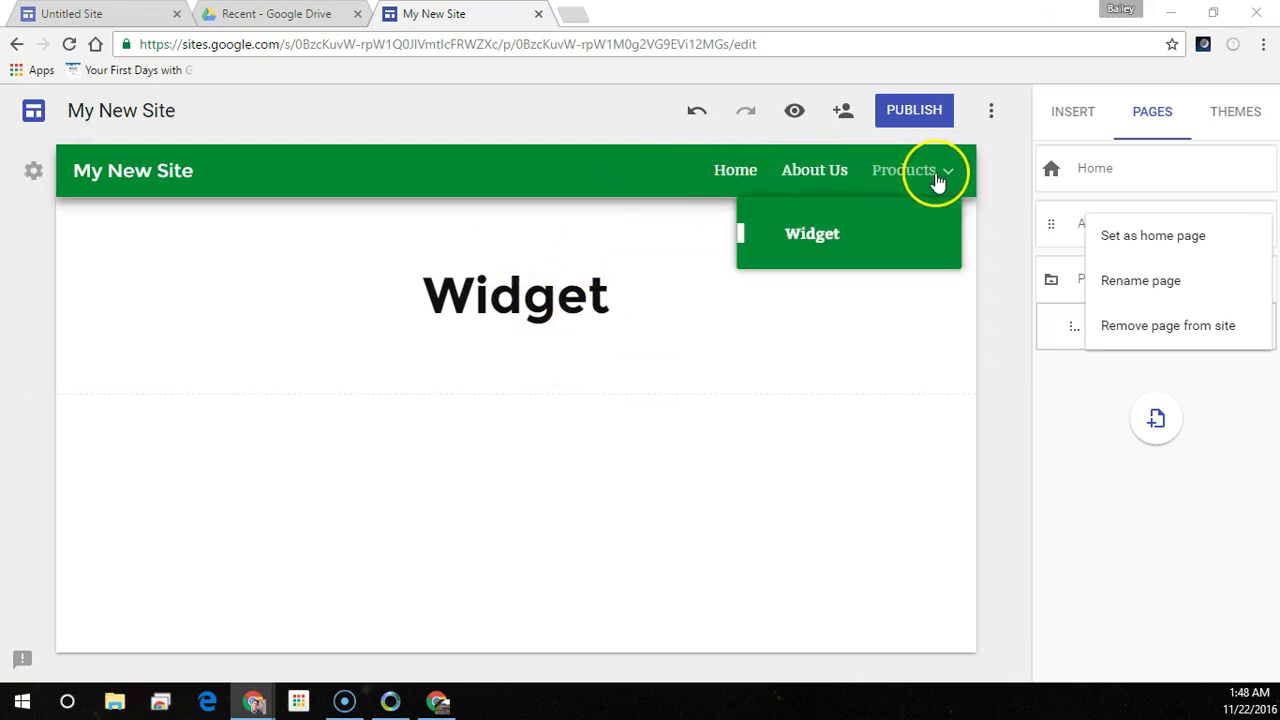
# - Set the site's navigation mode to Side navigation, and open and close the side menu to check its page list
pyautogui.click(34, 173)
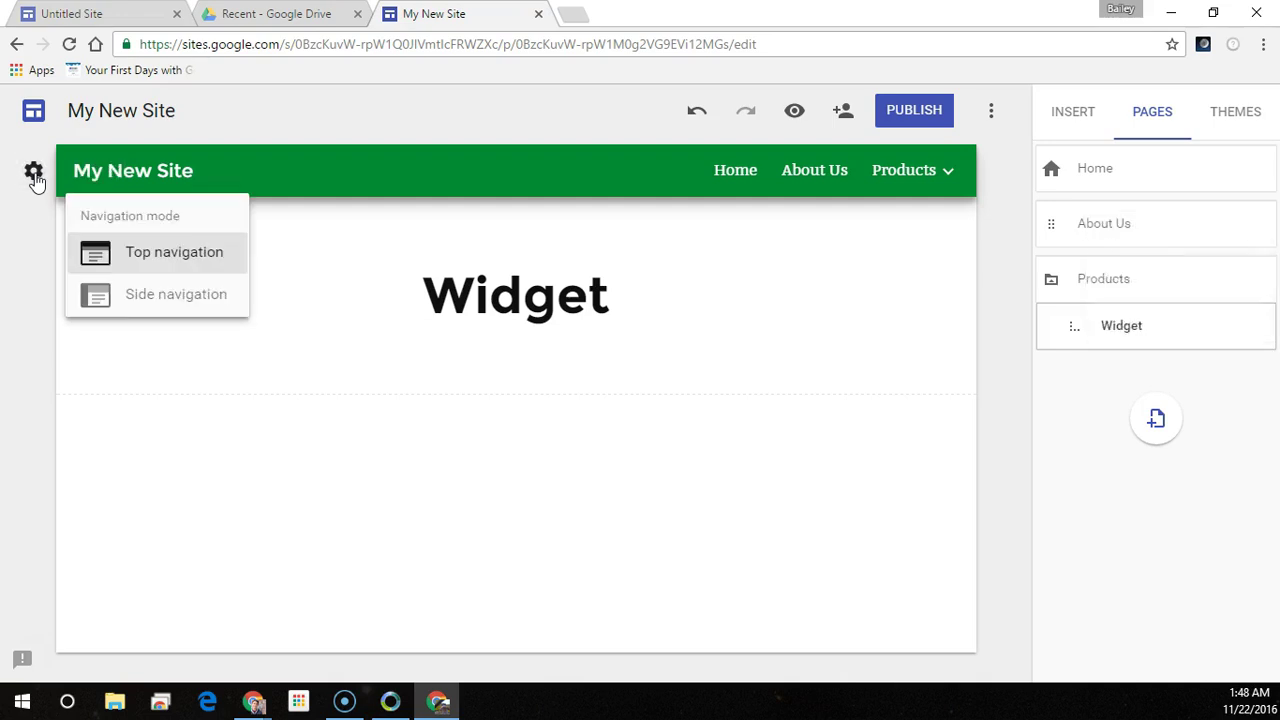
pyautogui.click(96, 296)
pyautogui.click(95, 294)
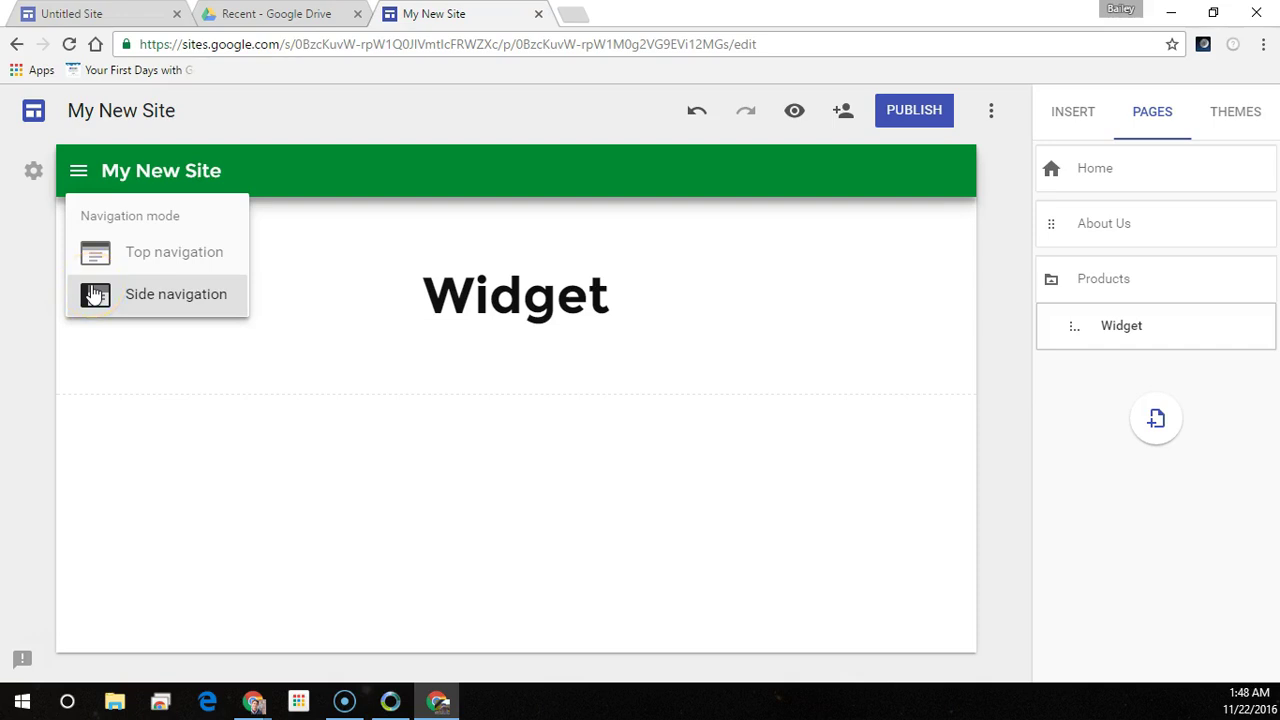
pyautogui.click(77, 171)
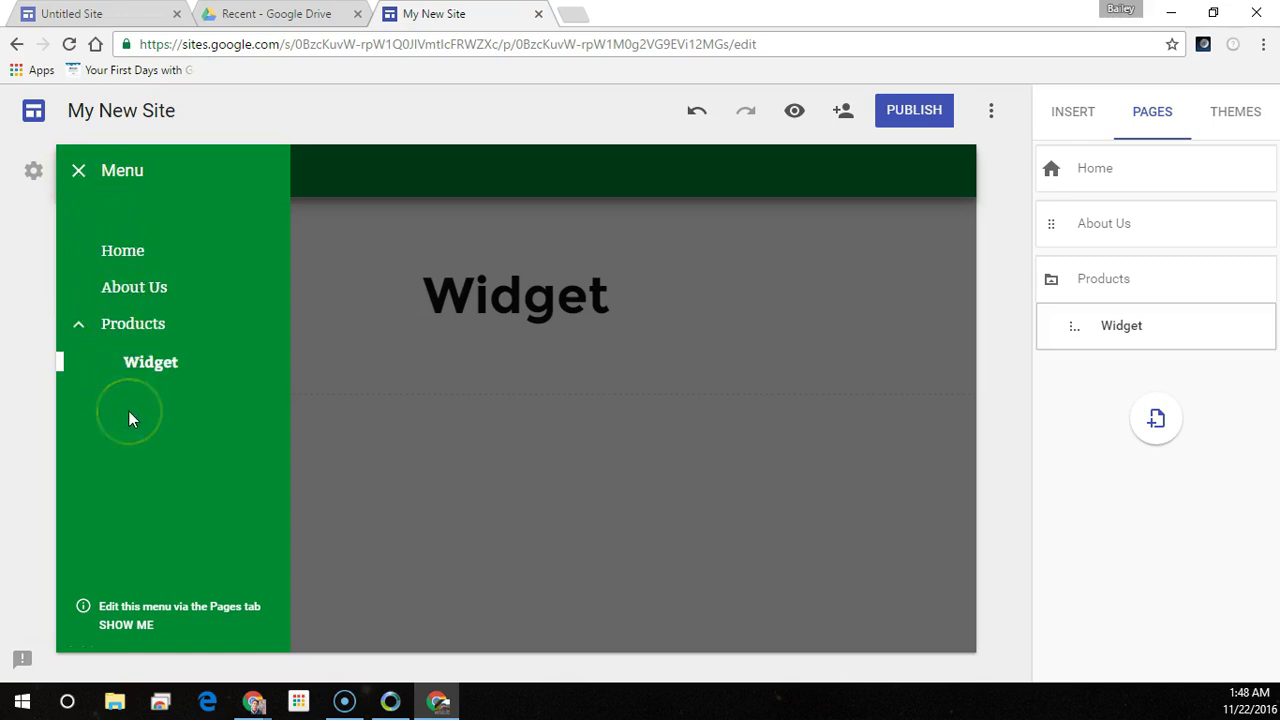
pyautogui.click(79, 174)
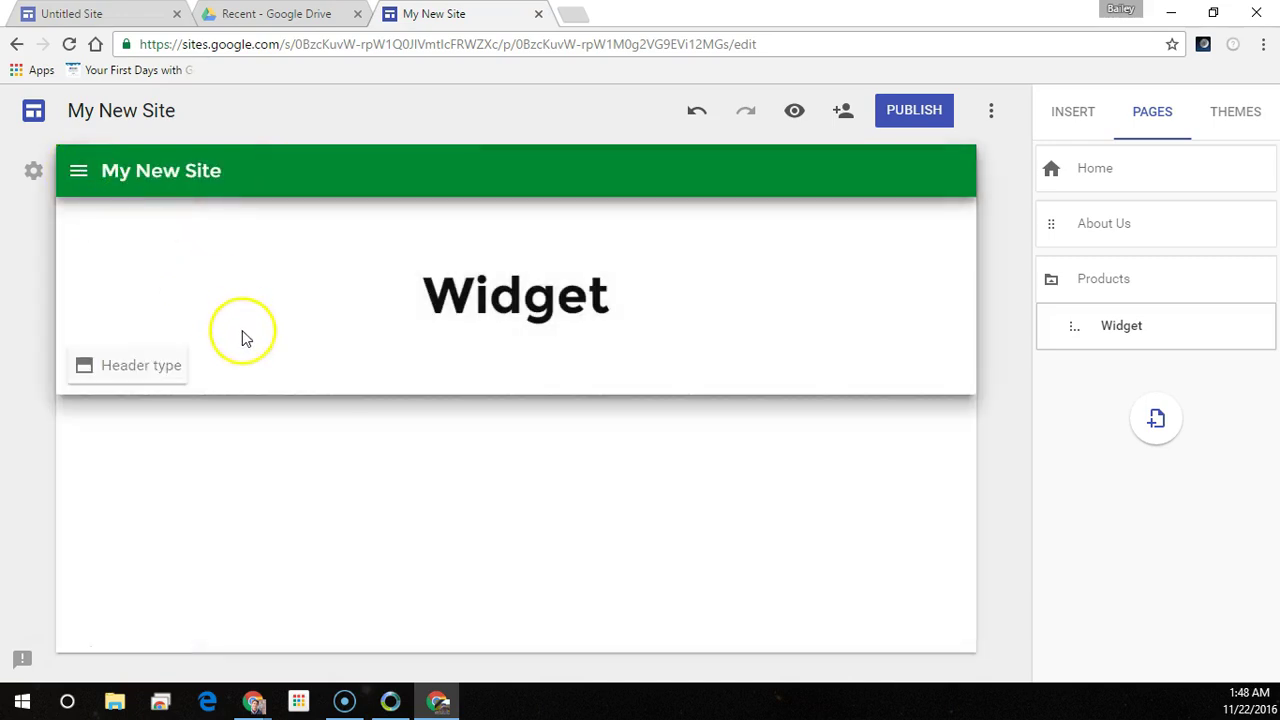